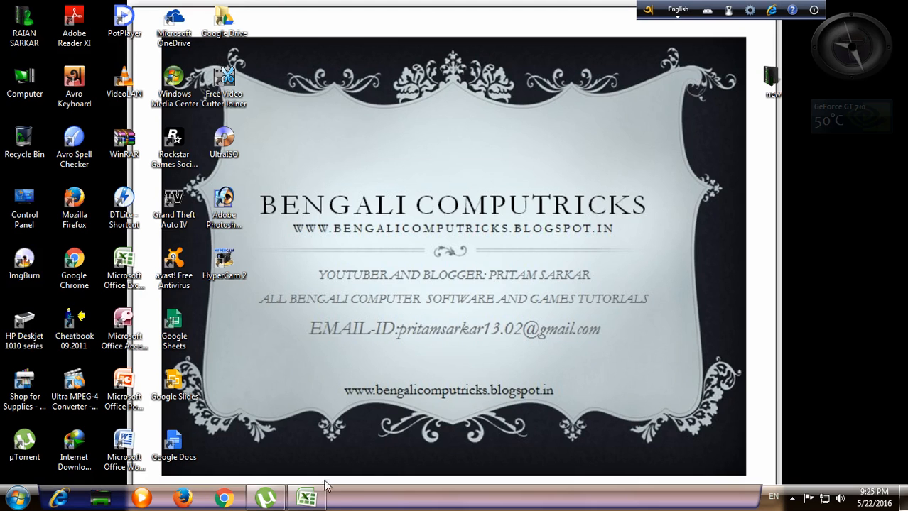
- Switch to the Excel marksheet workbook and check how its title and header rows behave while scrolling
click(307, 497)
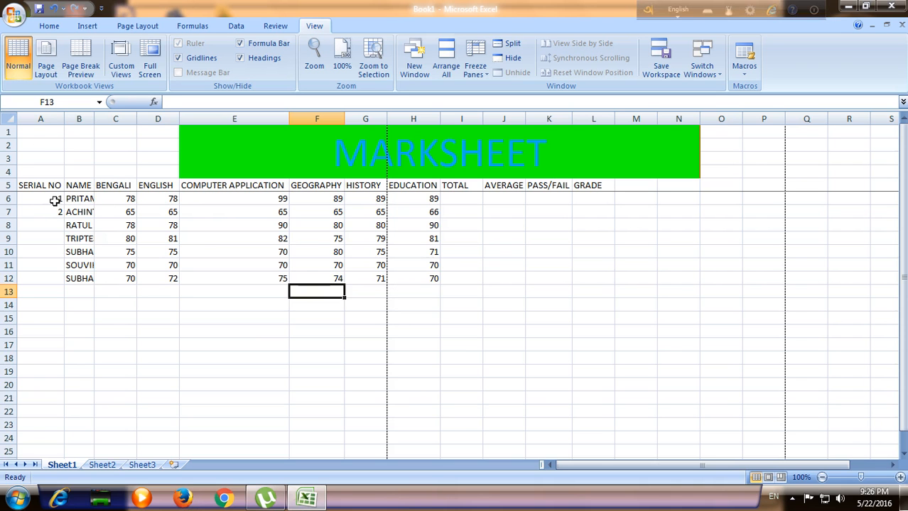
scroll(50, 202, down, 2)
scroll(44, 204, up, 2)
scroll(42, 205, down, 3)
scroll(43, 205, up, 3)
- Unfreeze the panes and freeze them again above row 6, keeping the title and header rows fixed
click(7, 184)
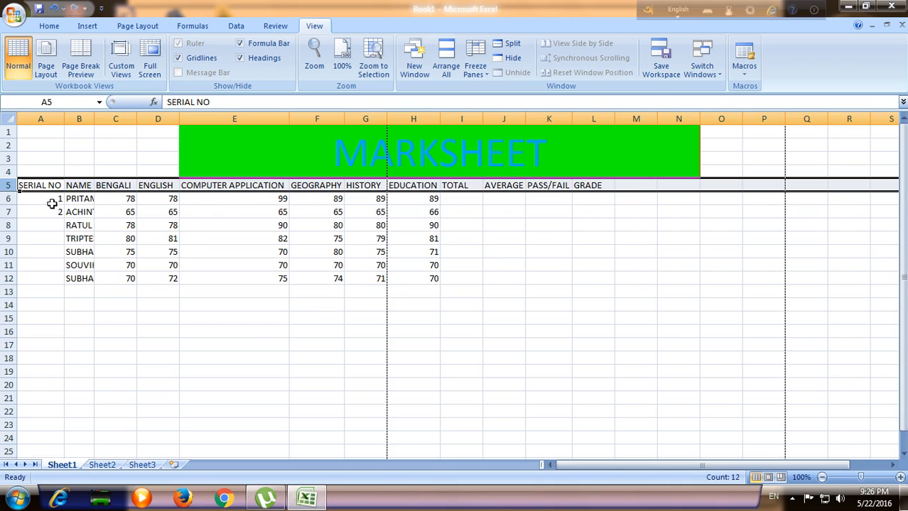
click(10, 199)
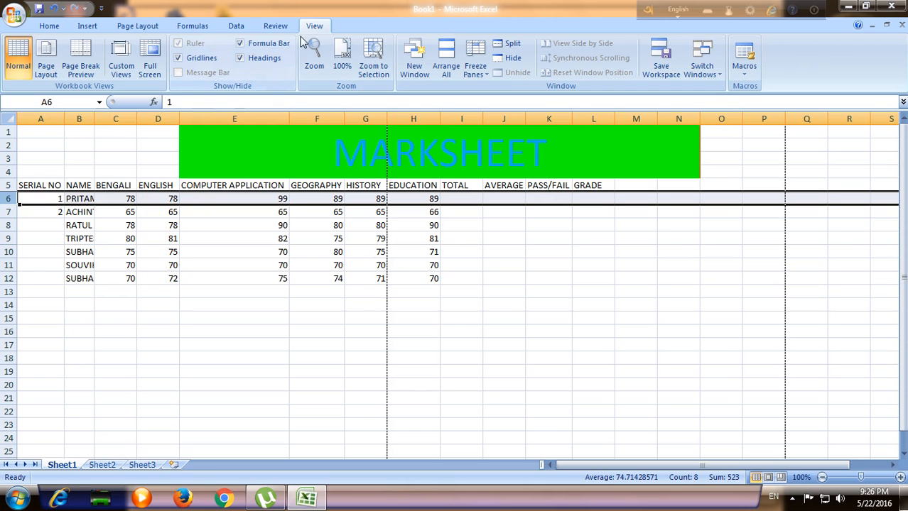
click(478, 71)
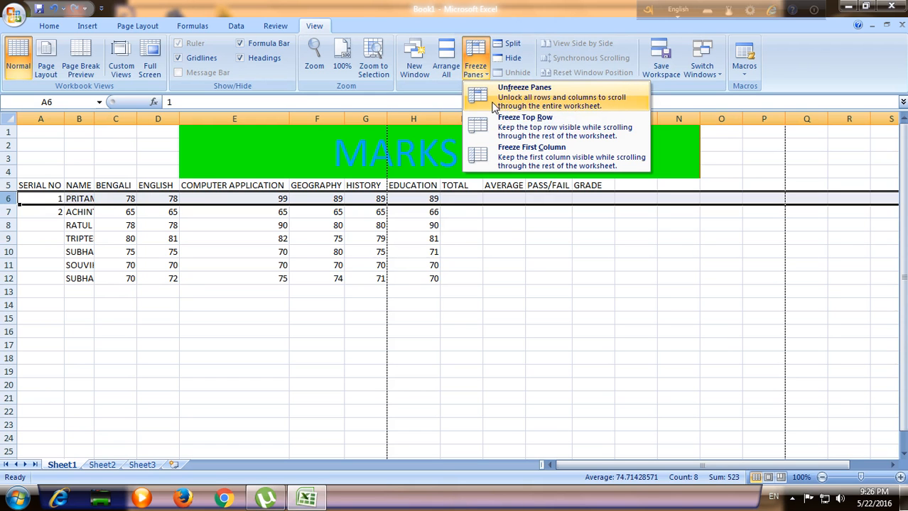
click(495, 106)
click(477, 71)
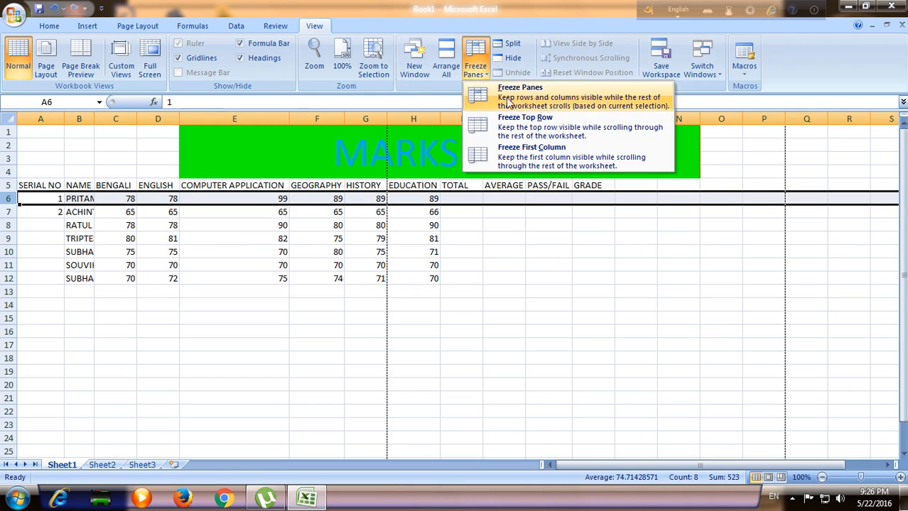
click(514, 106)
scroll(299, 265, down, 3)
scroll(299, 266, up, 3)
scroll(299, 266, down, 3)
scroll(299, 265, up, 3)
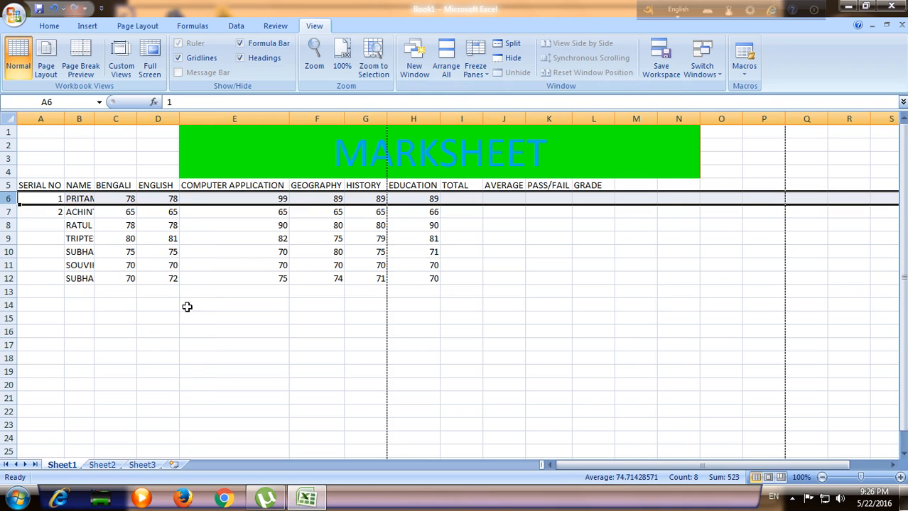
- Extend the serial number series from A6:A7 down to A12, giving 1 through 7
click(41, 199)
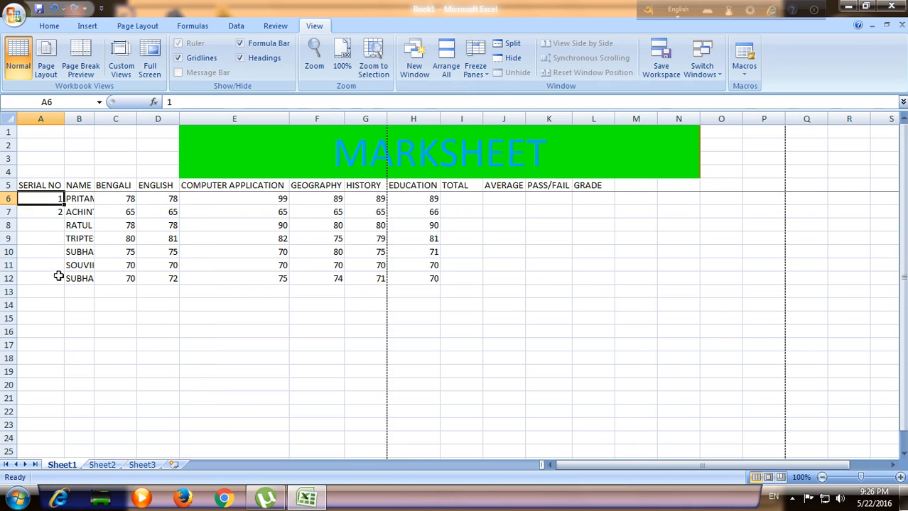
click(48, 198)
drag(47, 199, 41, 211)
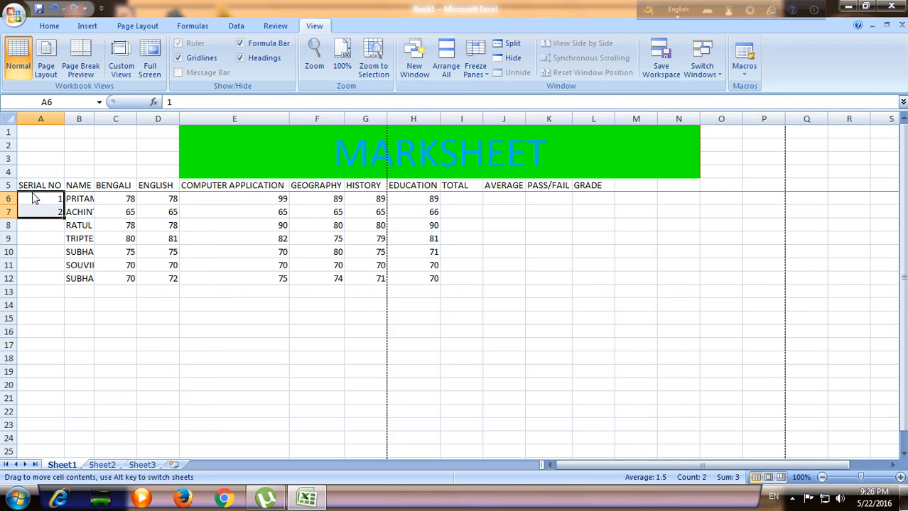
click(32, 198)
drag(32, 199, 37, 212)
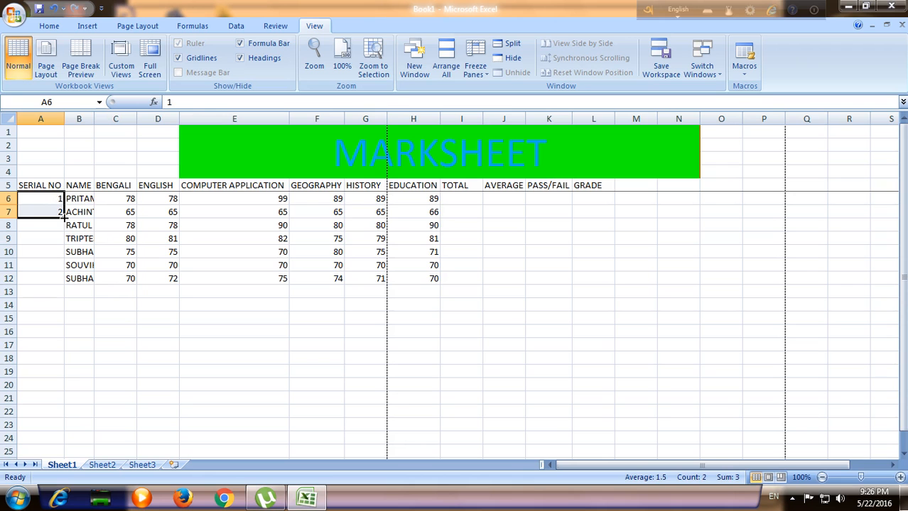
mouse_move(64, 217)
mouse_down()
mouse_move(67, 278)
mouse_move(43, 293)
mouse_move(45, 284)
mouse_up()
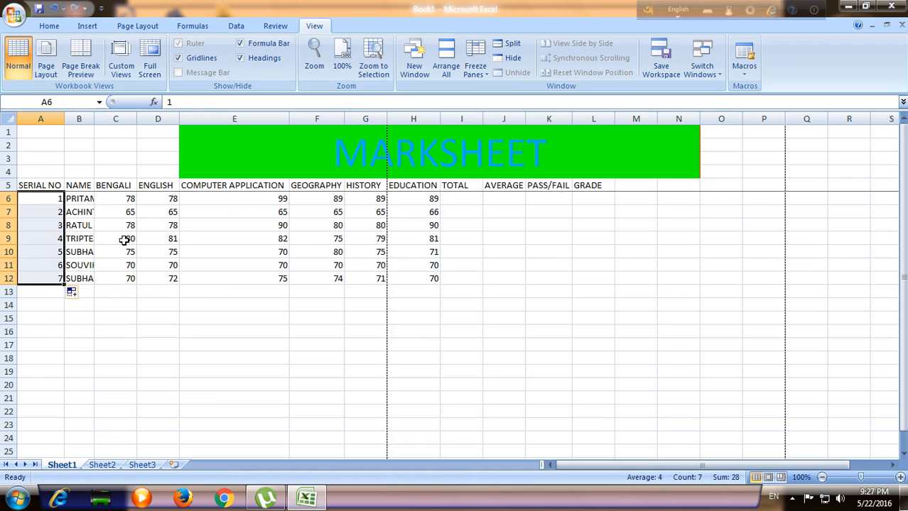
- AutoFit the NAME column so the full student names fit
click(98, 238)
click(83, 213)
click(83, 202)
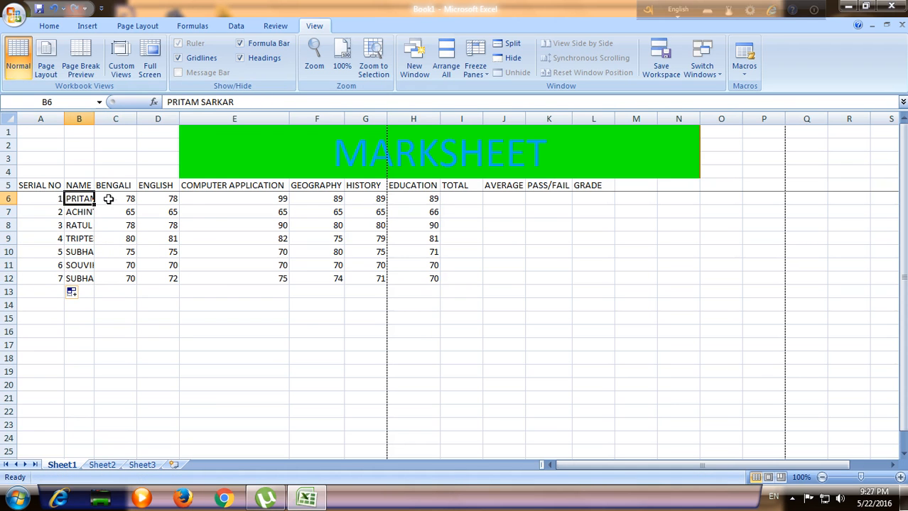
double_click(94, 114)
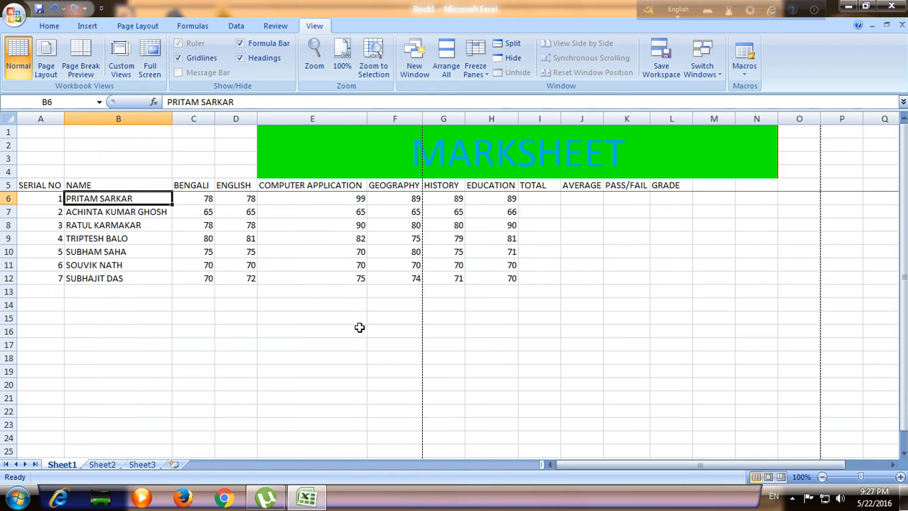
click(321, 265)
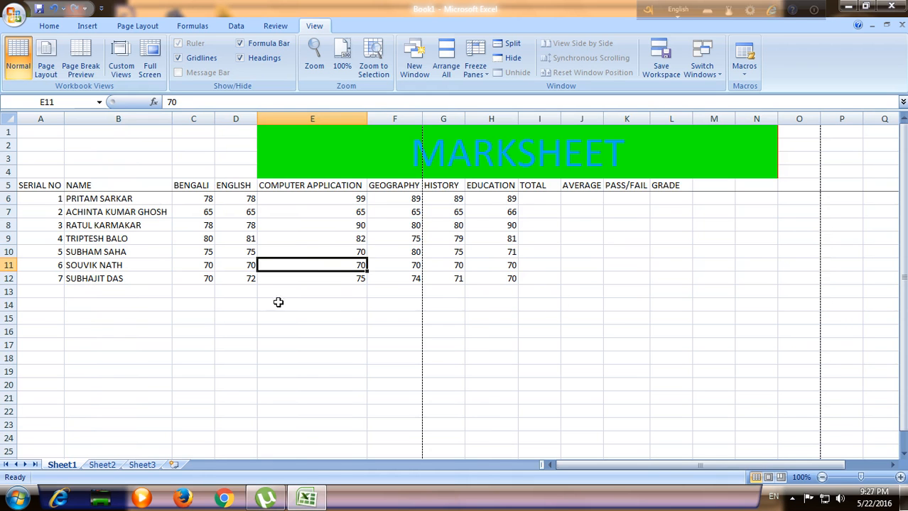
click(221, 295)
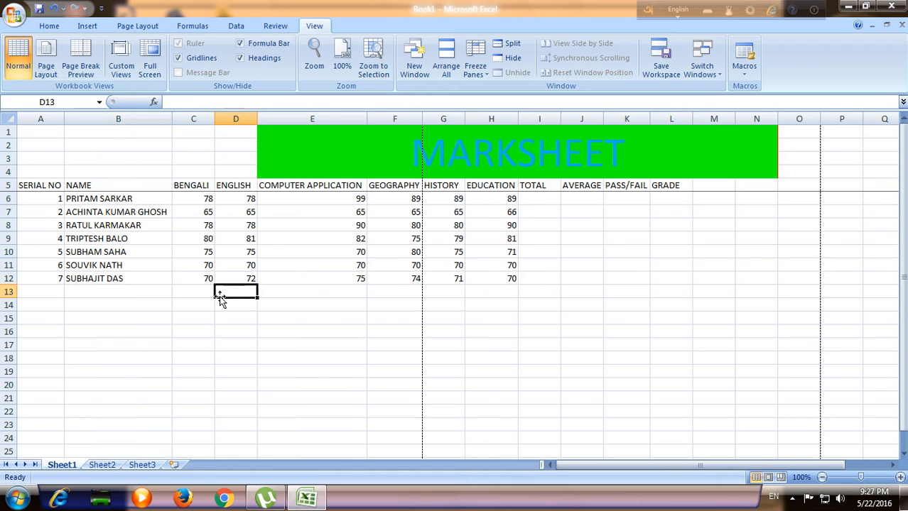
click(548, 201)
click(573, 208)
click(625, 197)
click(681, 201)
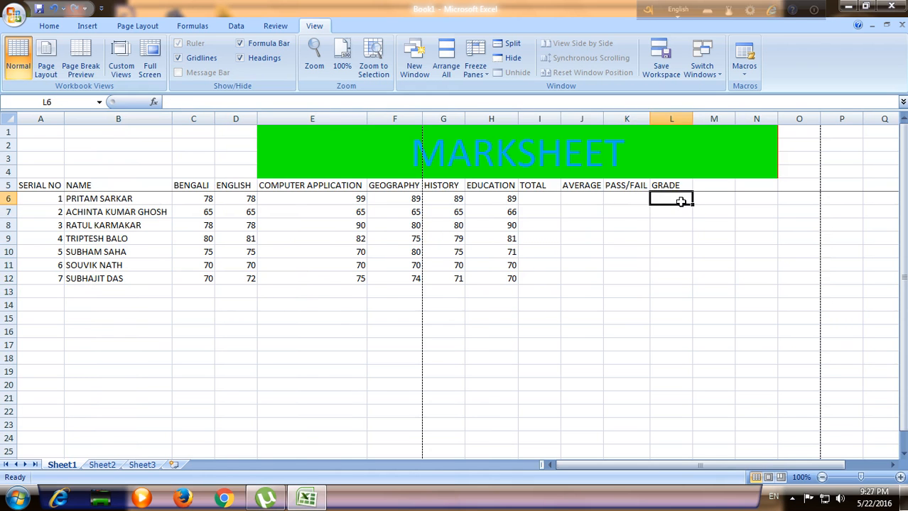
click(545, 199)
drag(546, 200, 668, 273)
- Total the first student's marks in I6 with =SUM(C6:H6) and fill the formula down to I12
click(548, 202)
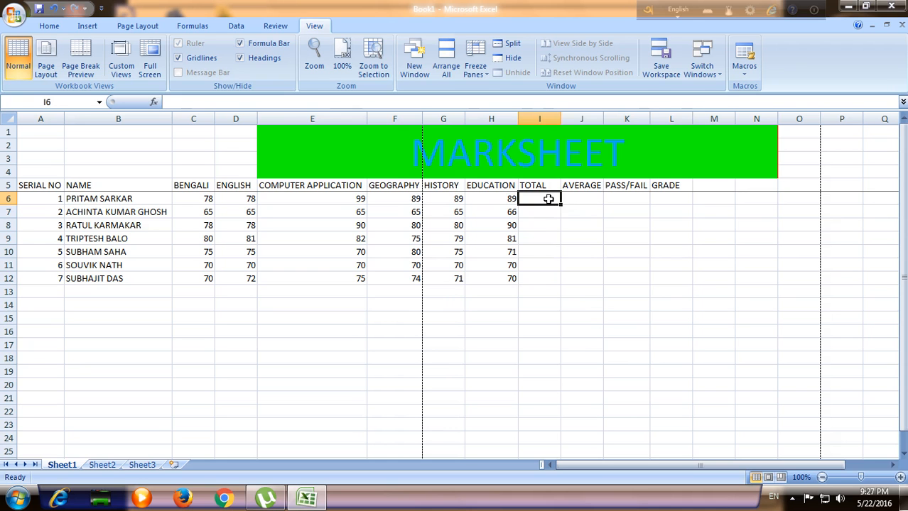
text(=)
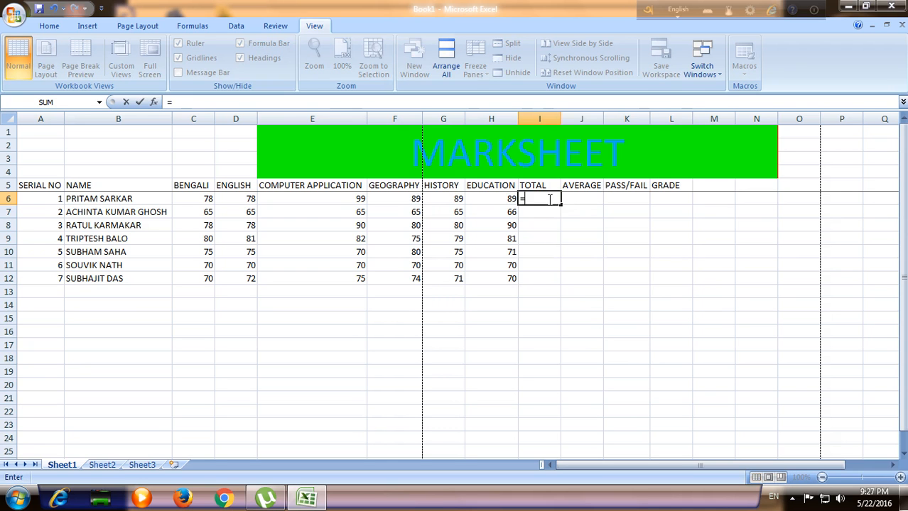
text(SUM)
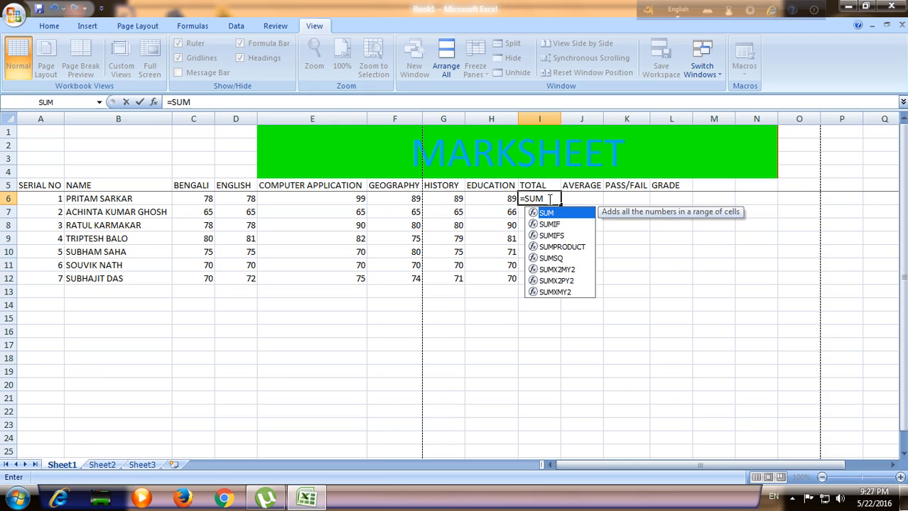
text(()
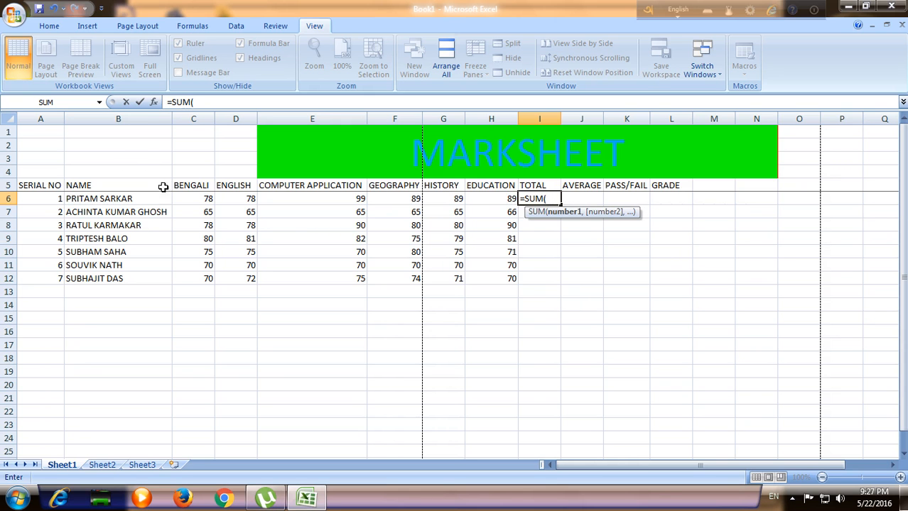
click(205, 199)
key(F8)
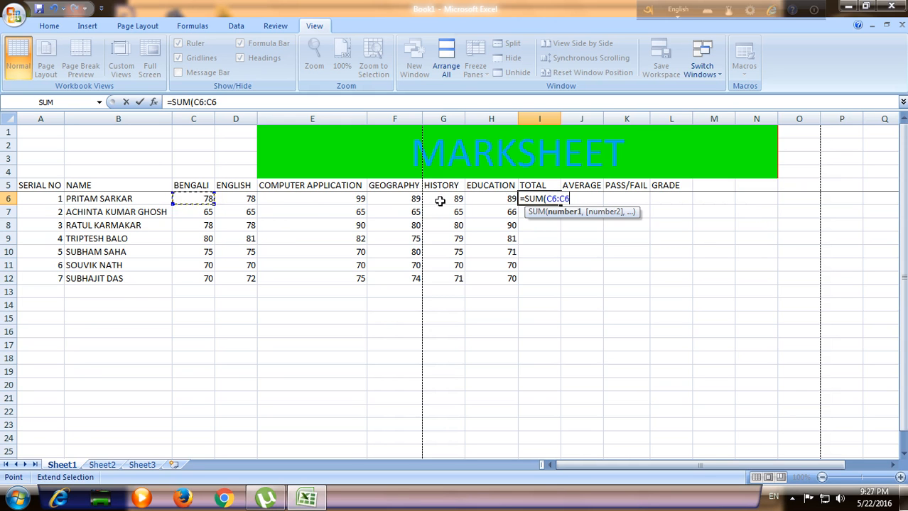
click(493, 199)
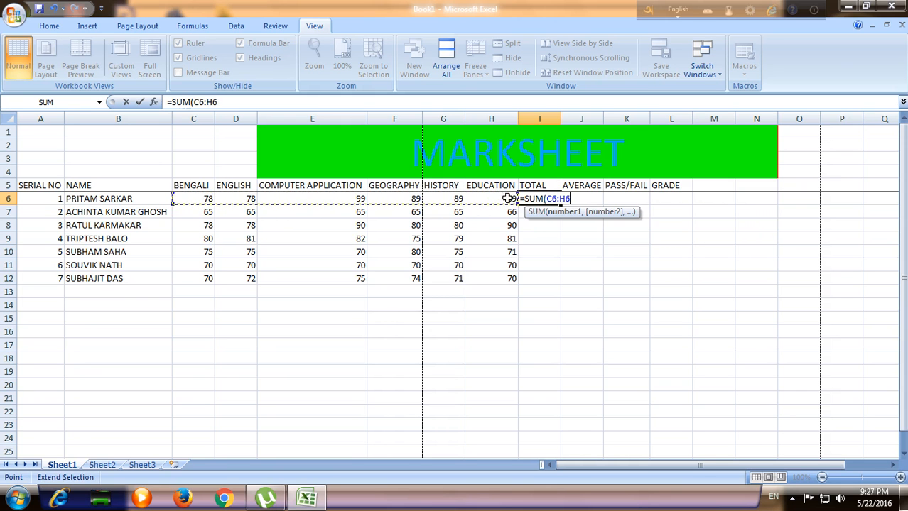
text())
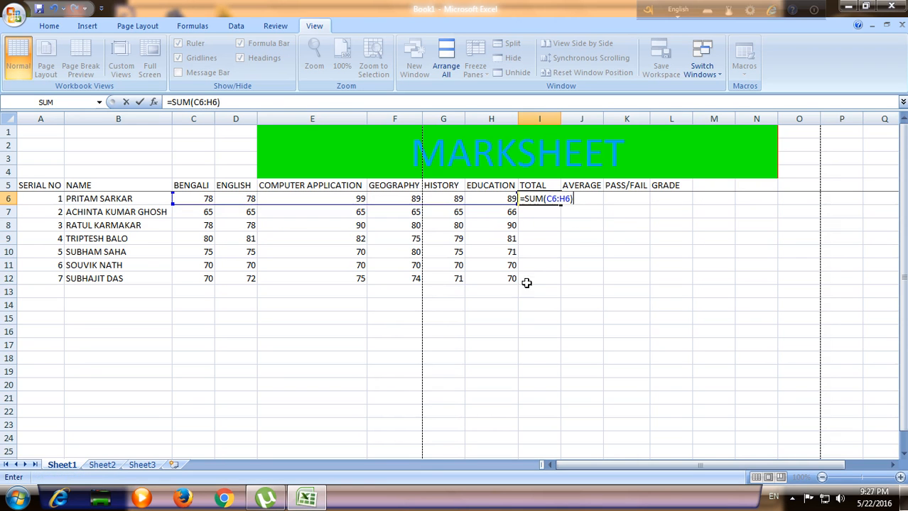
key(Return)
click(529, 199)
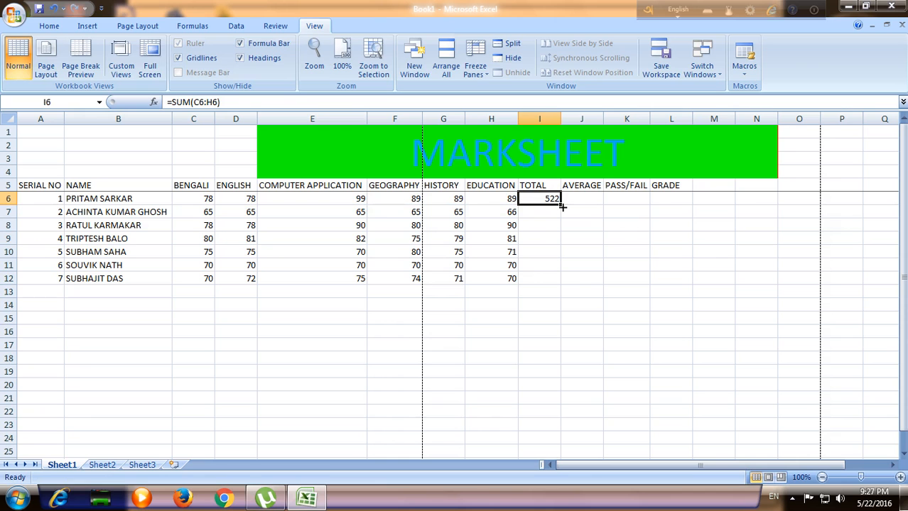
drag(562, 206, 559, 281)
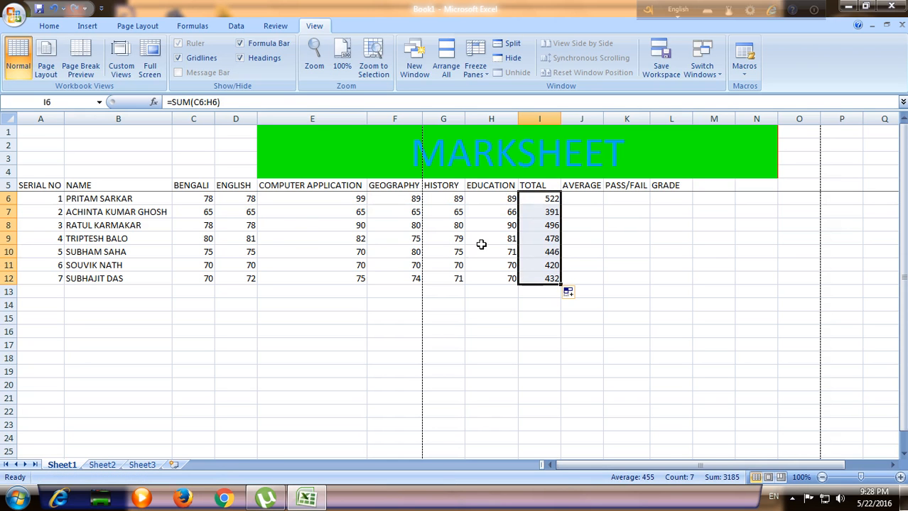
- Calculate the first student's average mark in J6 with =AVERAGE(C6:H6)
click(590, 202)
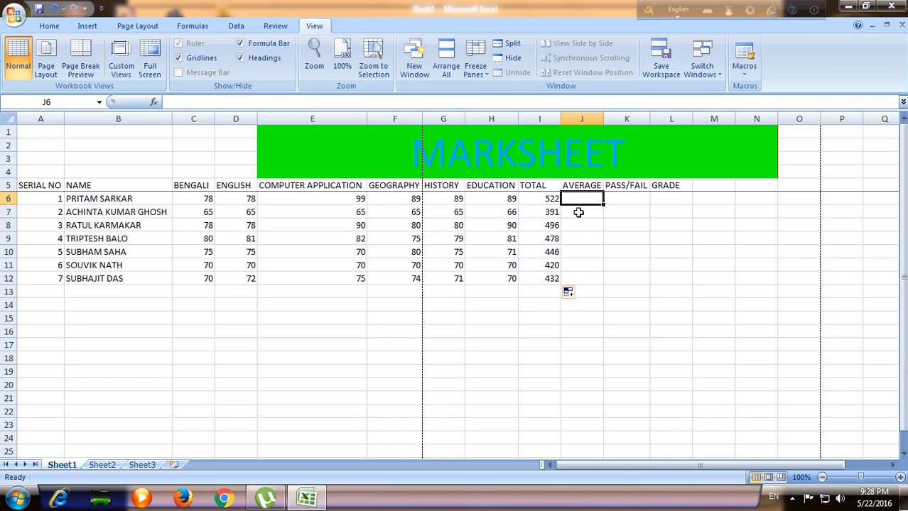
text(=)
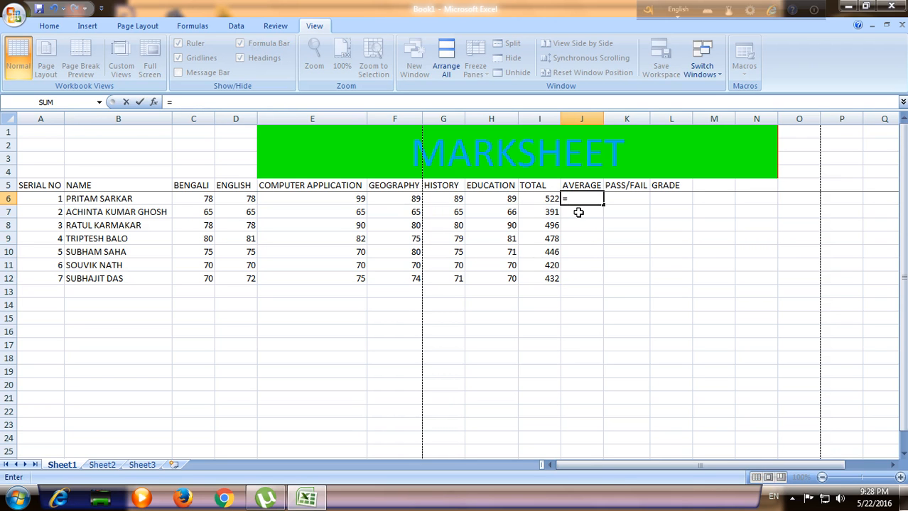
text(AVE)
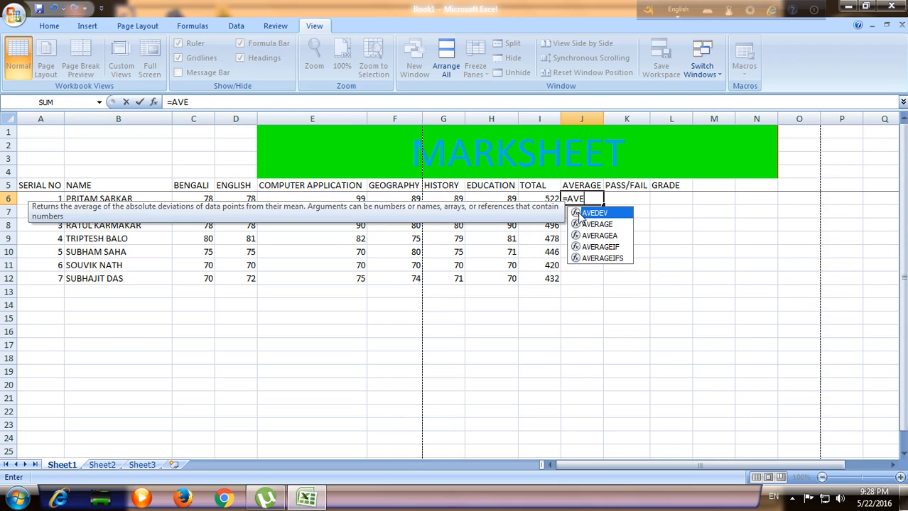
text(RA)
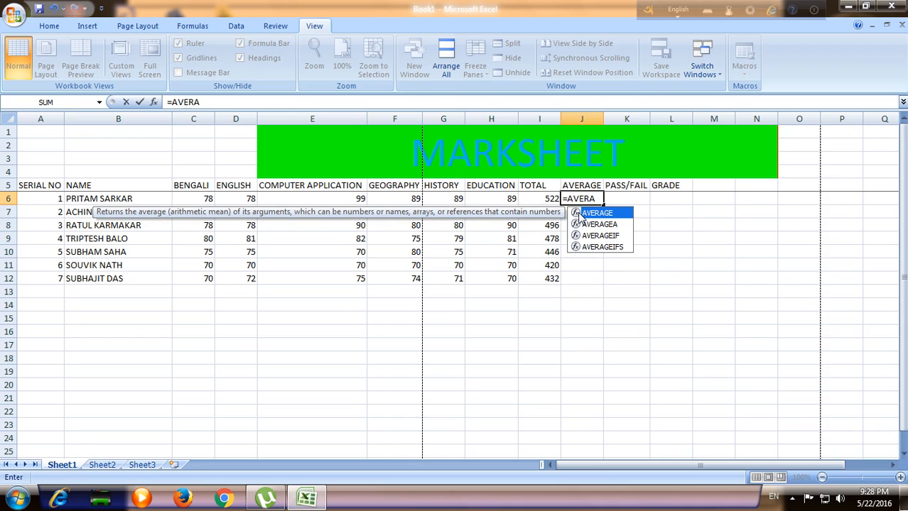
text(GE()
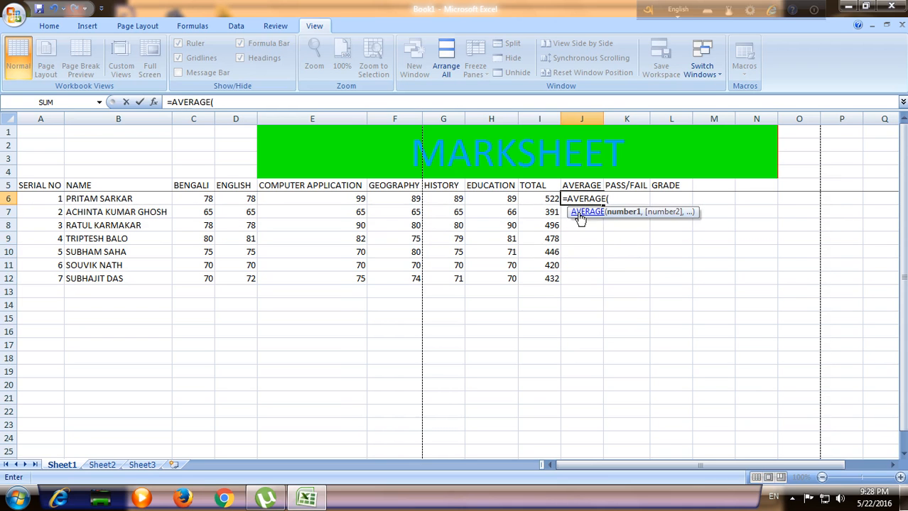
click(199, 197)
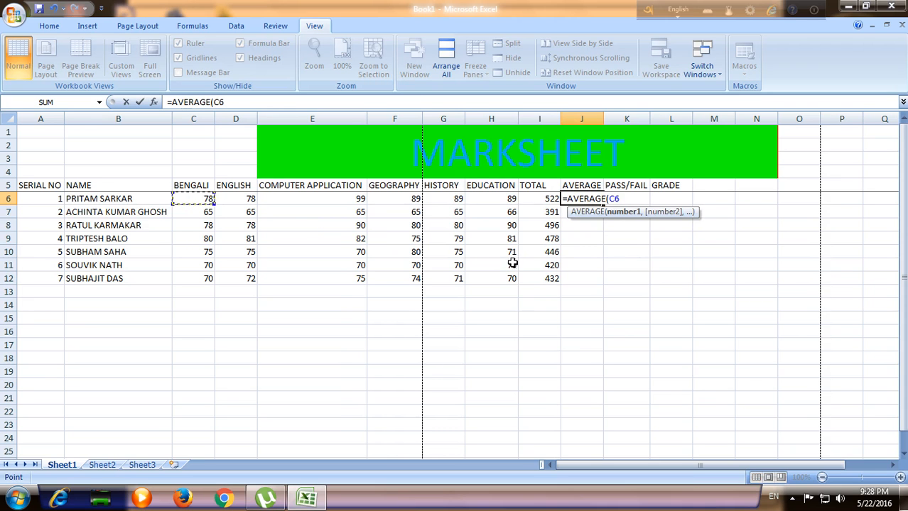
key(F8)
click(508, 202)
text())
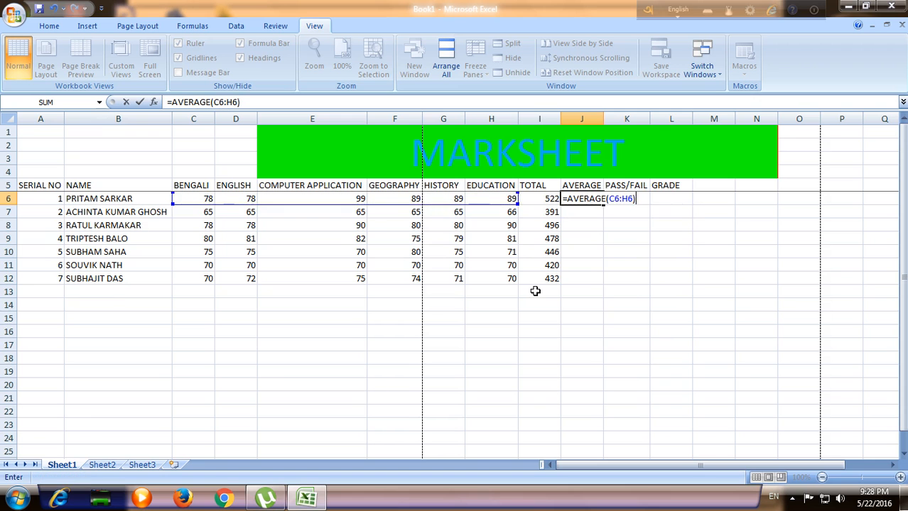
key(Return)
- Replace the average formula in J6 with the total divided by six subjects, =I6/6
click(587, 199)
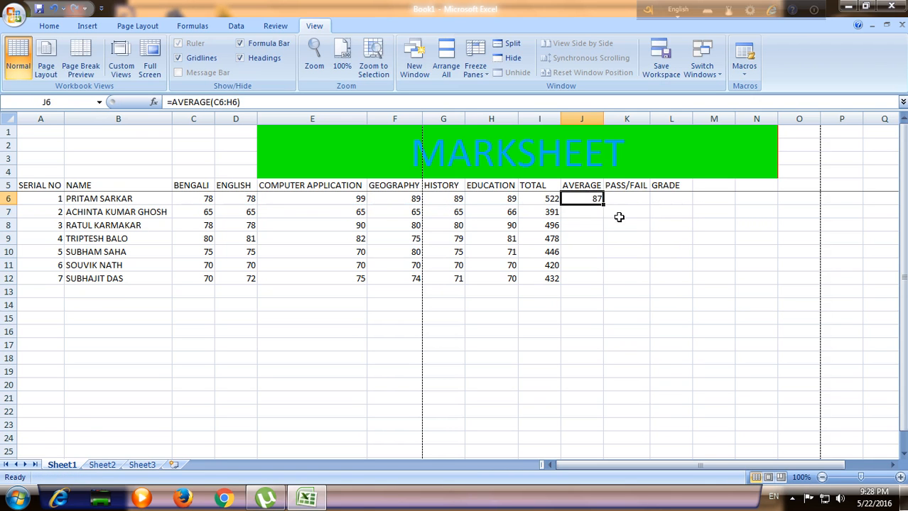
key(BackSpace)
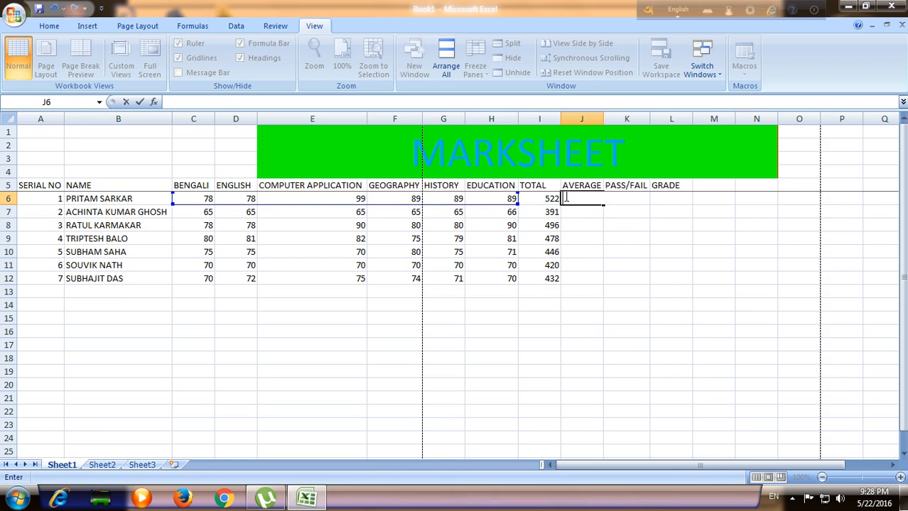
text(=)
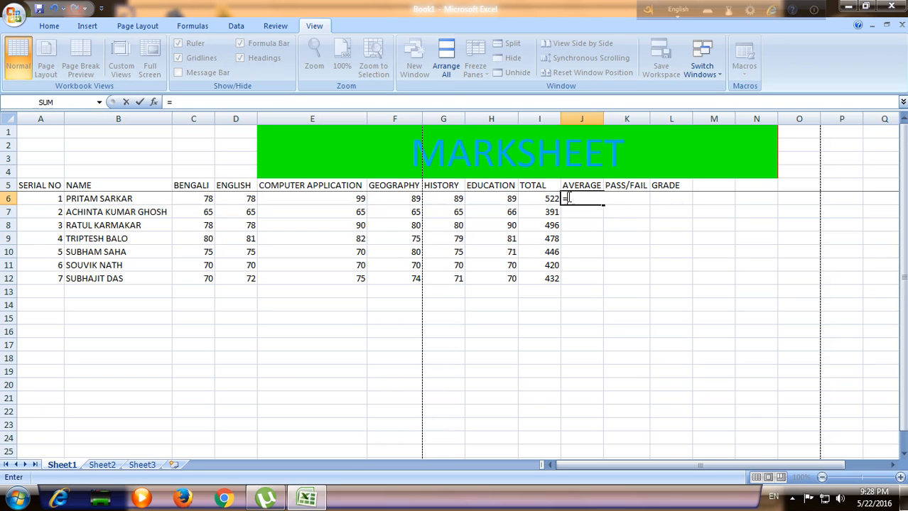
click(541, 198)
text(/)
text(6)
key(Return)
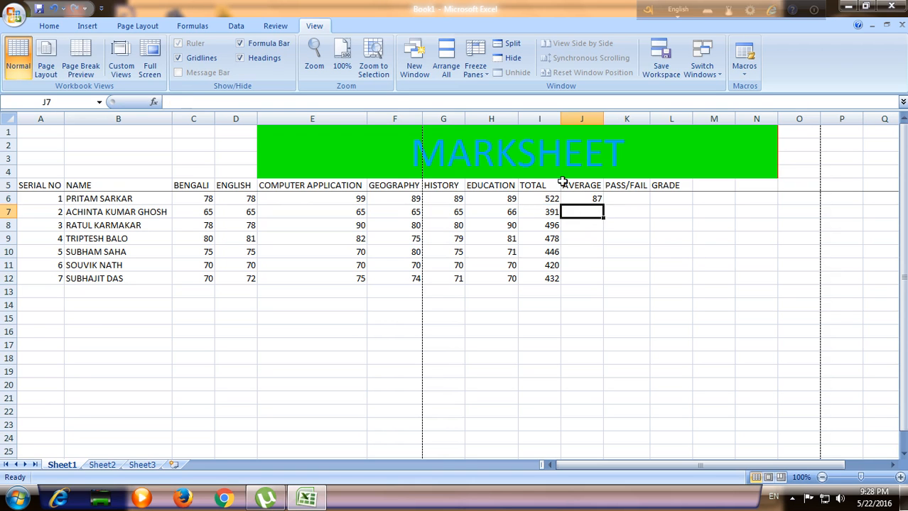
- Fill the average formula in J6 down to J12 for the remaining students
click(575, 201)
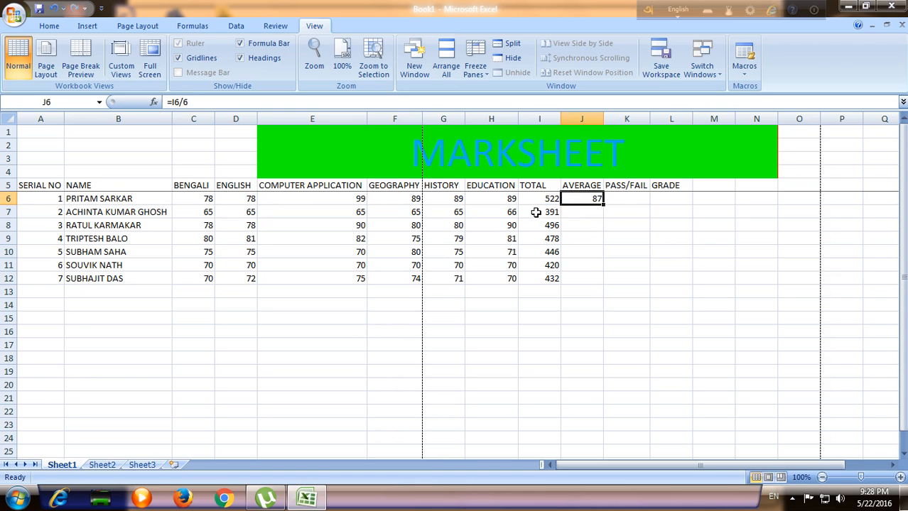
drag(602, 202, 596, 280)
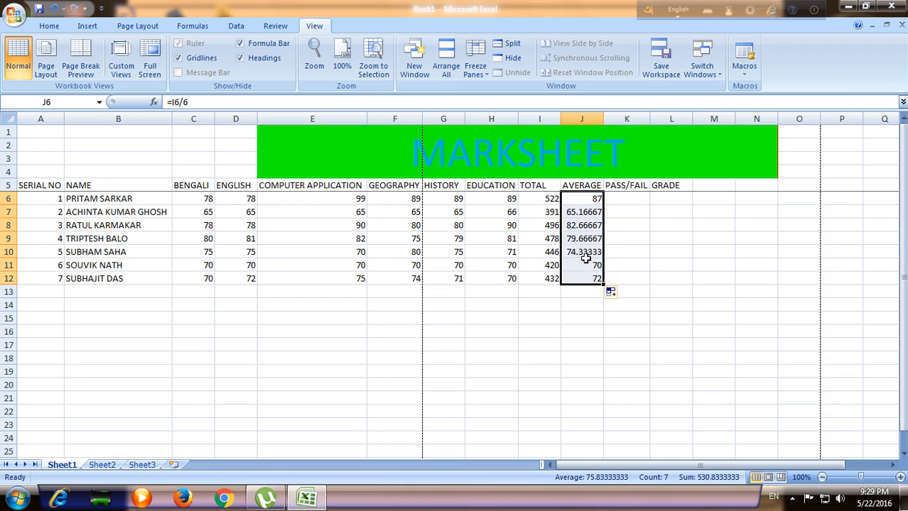
click(591, 278)
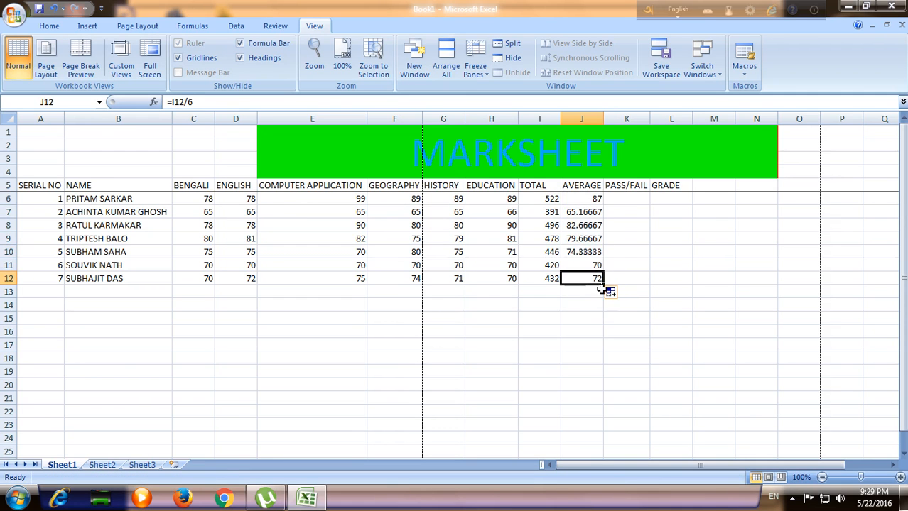
- Write the pass/fail formula =IF(I6>200,"PASS","FAIL") in K6 for the first student
click(619, 203)
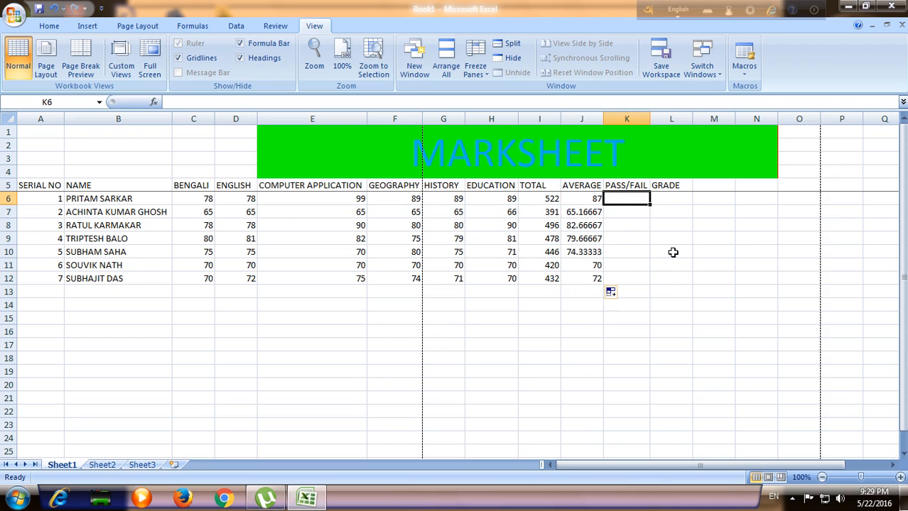
text(=IF)
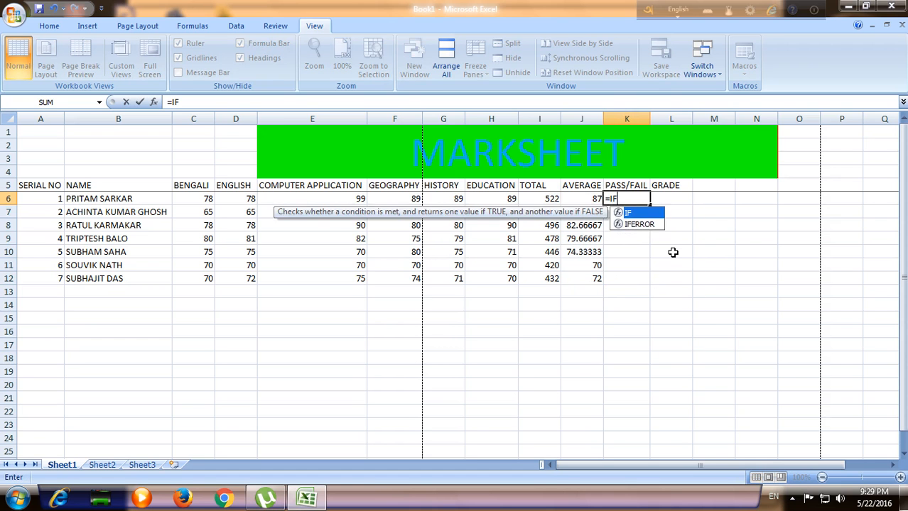
text(()
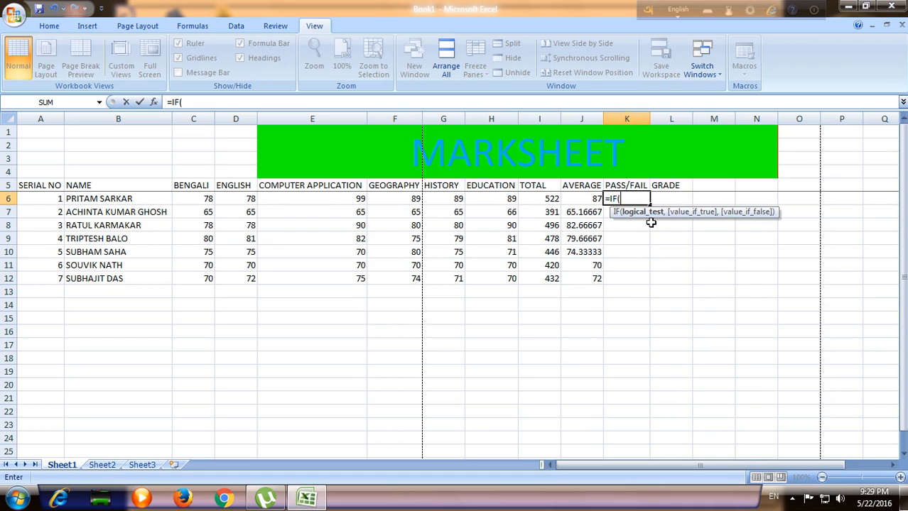
click(552, 199)
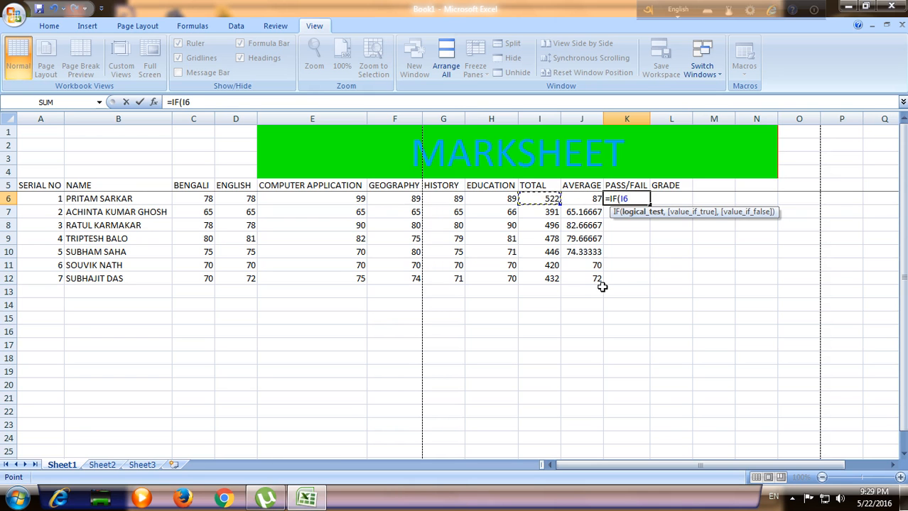
text(>200,)
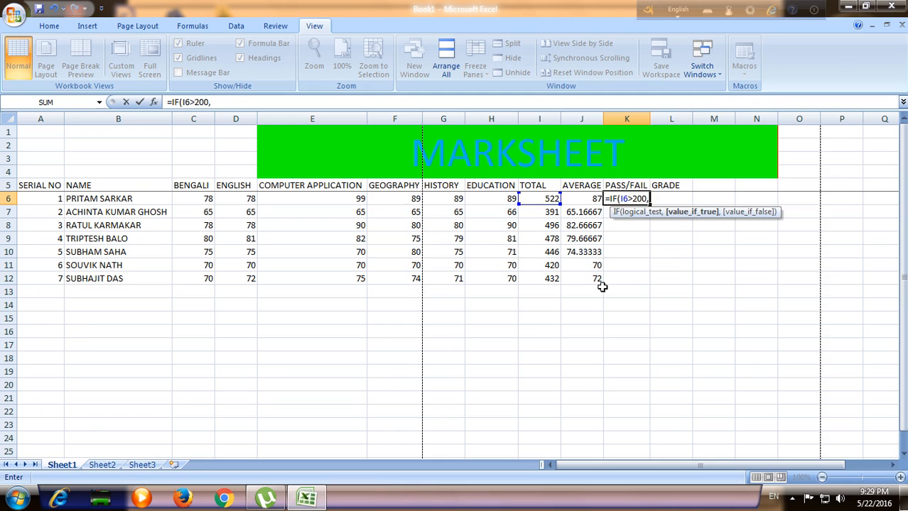
text("PASS","FAIL"))
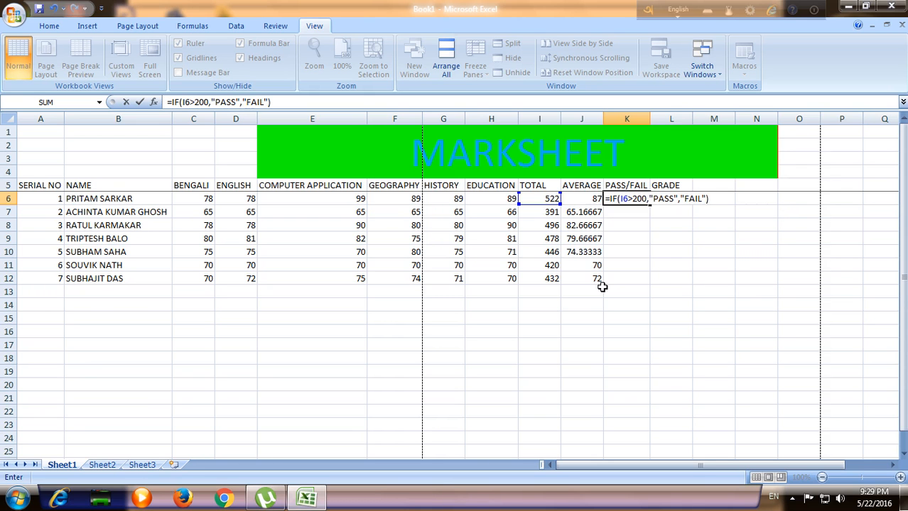
- Examine the logical test, value-if-true and value-if-false arguments of the pass/fail formula in K6
click(652, 199)
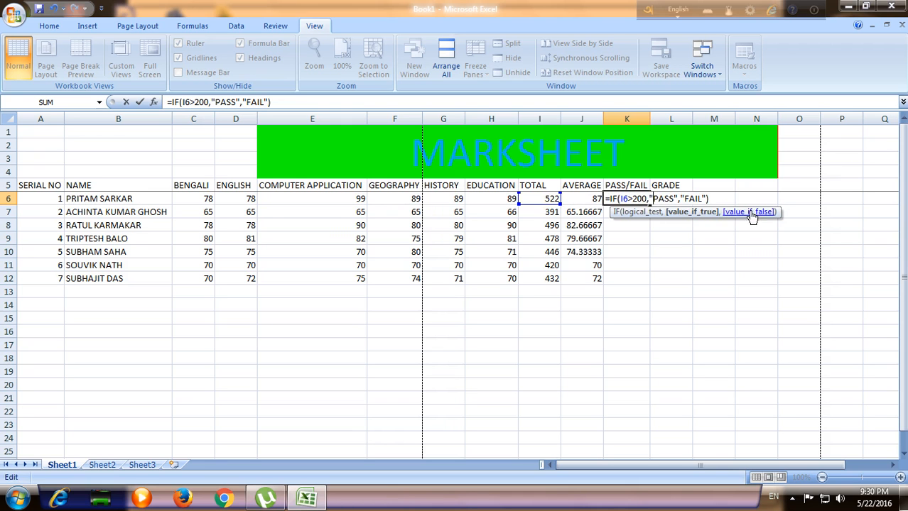
click(693, 198)
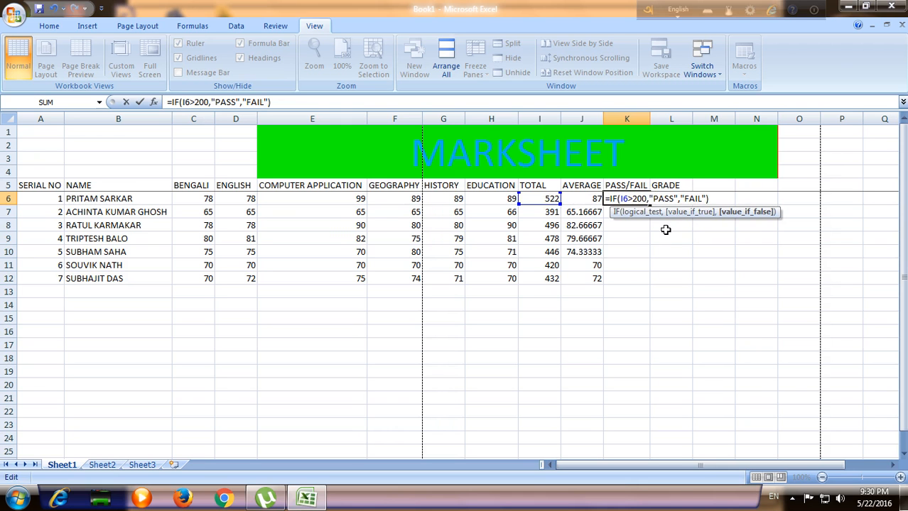
click(613, 200)
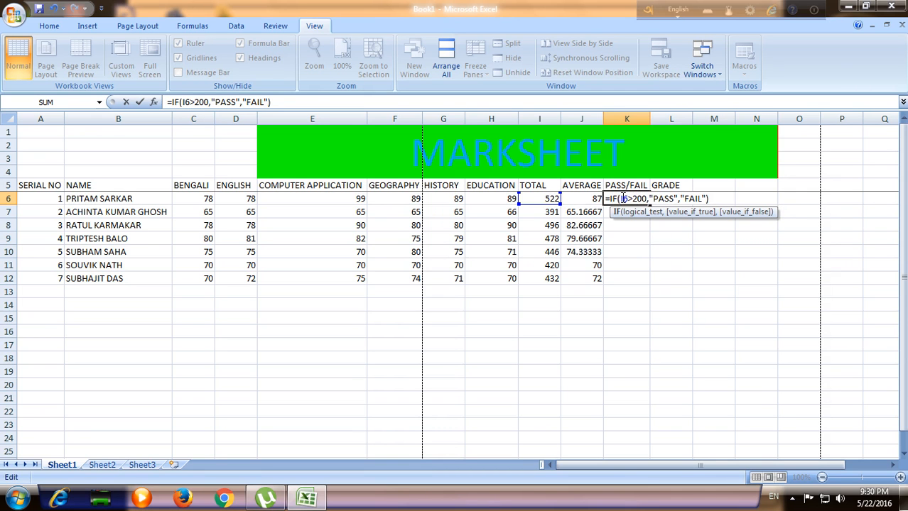
click(628, 199)
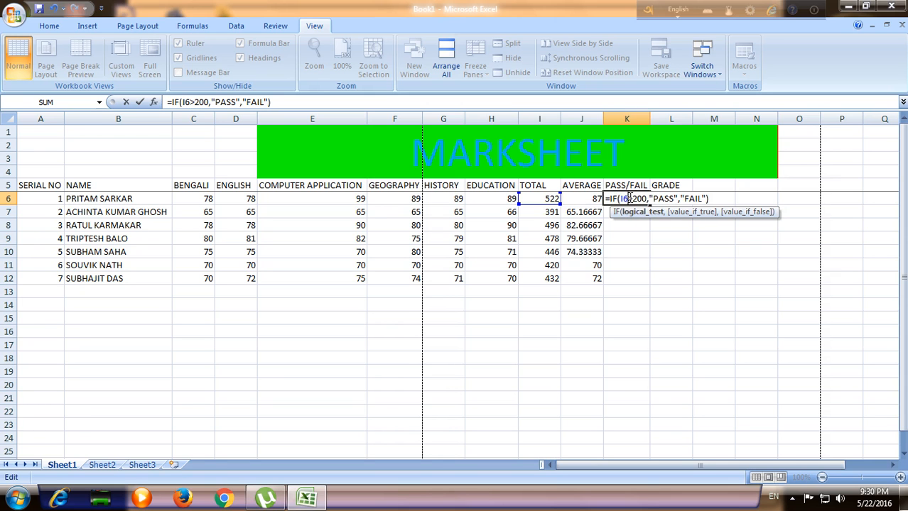
drag(620, 199, 653, 199)
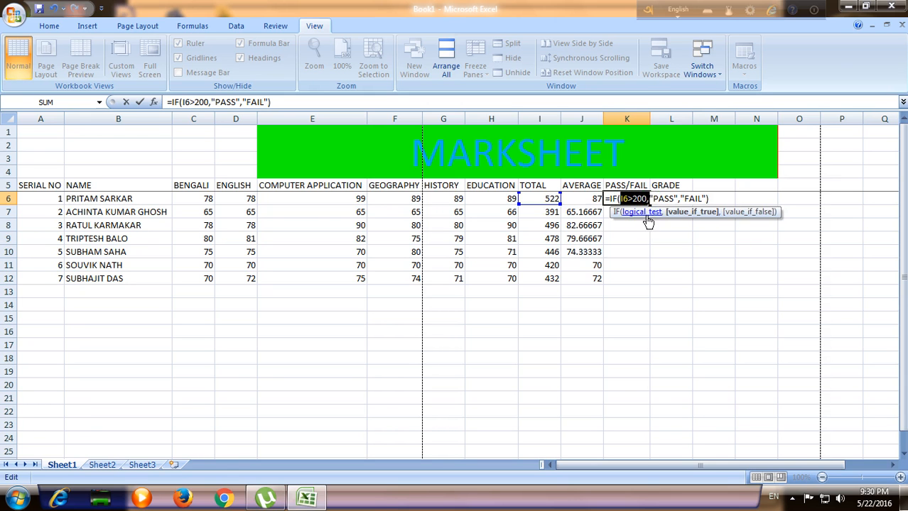
click(691, 213)
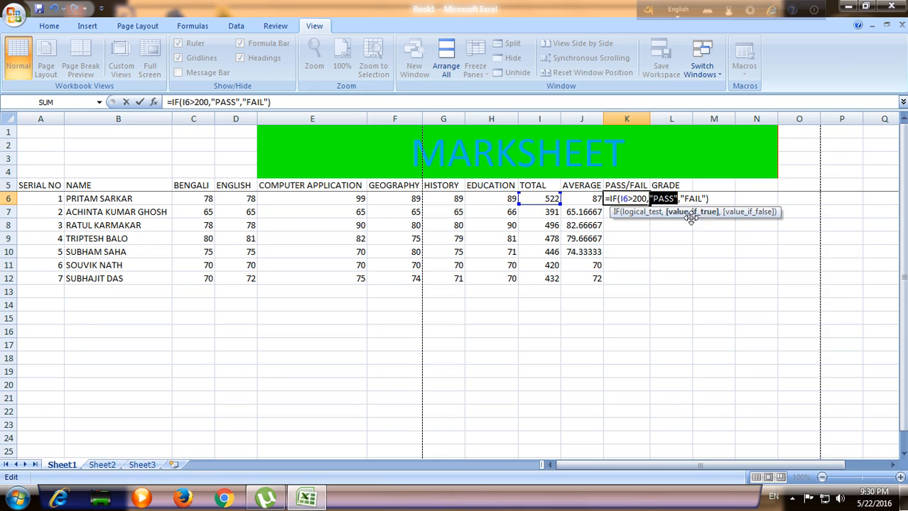
click(679, 199)
drag(679, 199, 714, 199)
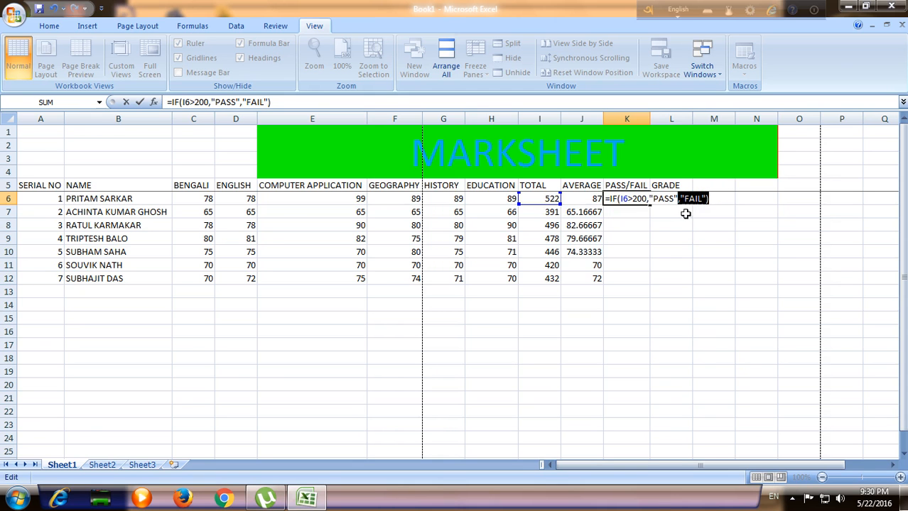
click(635, 200)
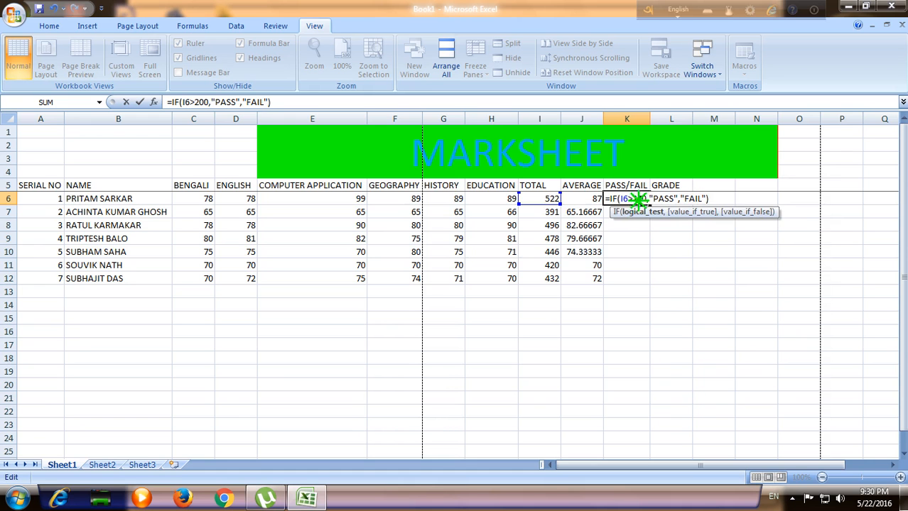
- Commit the pass/fail formula in K6 and fill it down to K12
key(Return)
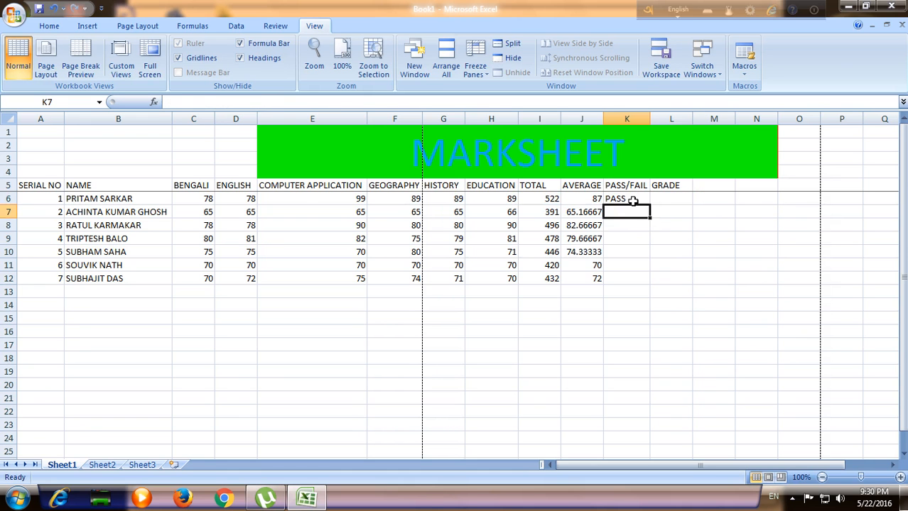
click(633, 200)
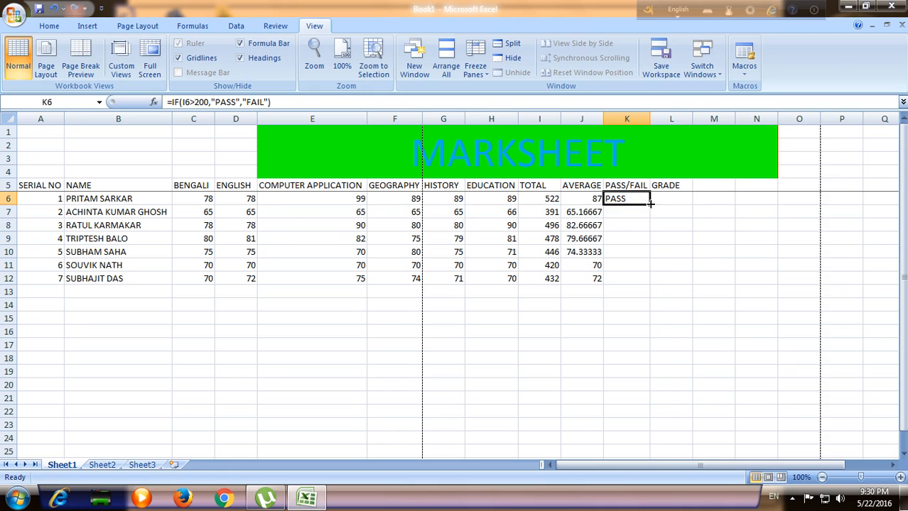
drag(646, 203, 616, 278)
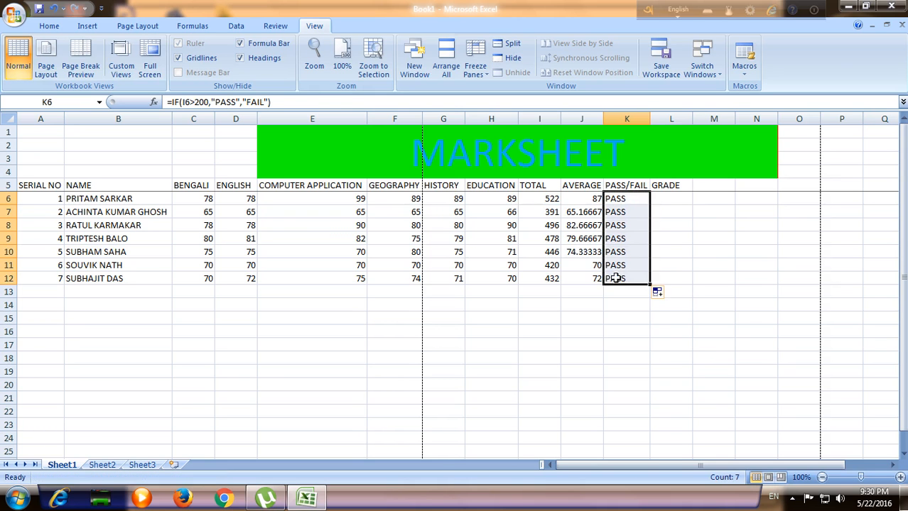
- Start the grade formula in L6 with =IF(J6>80,"A", so averages above 80 get an A
click(668, 199)
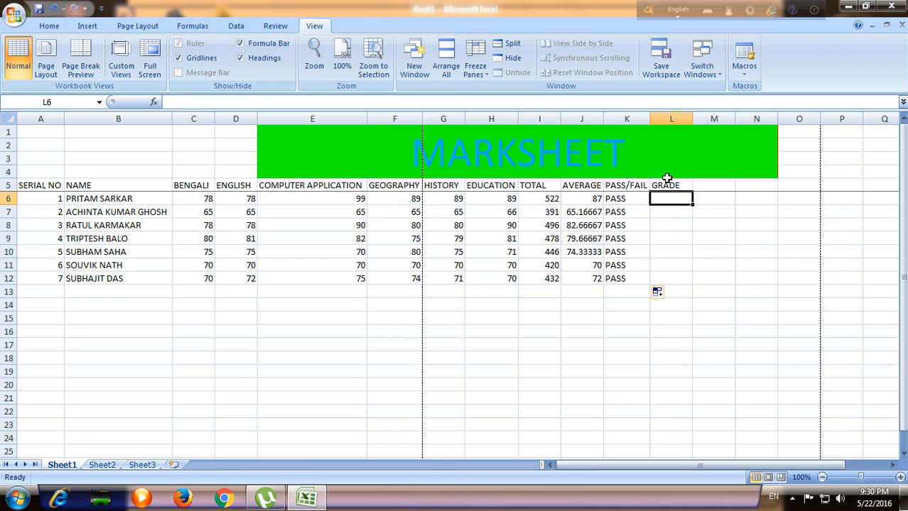
text(=IF)
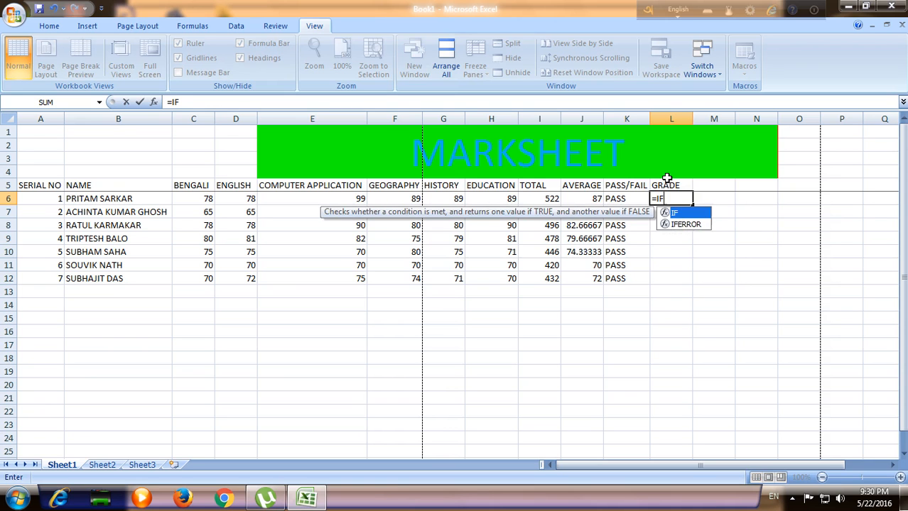
text(()
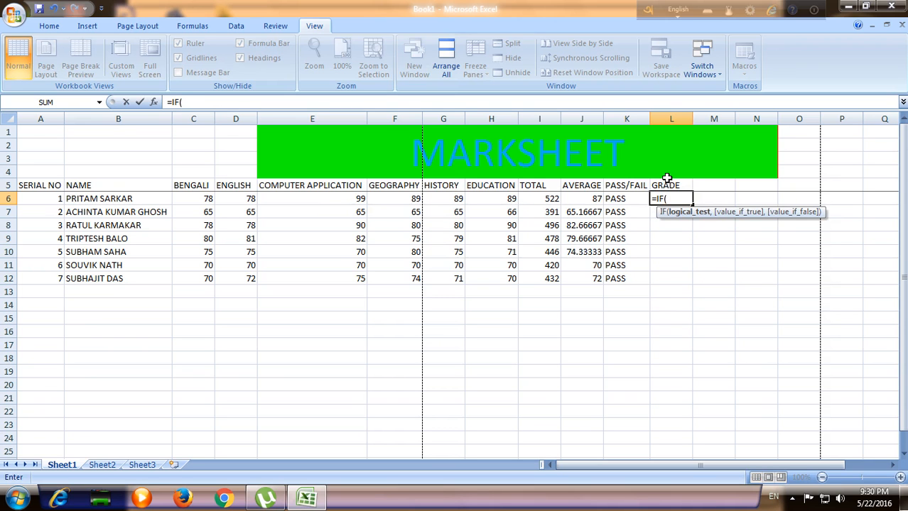
click(581, 199)
text(>80)
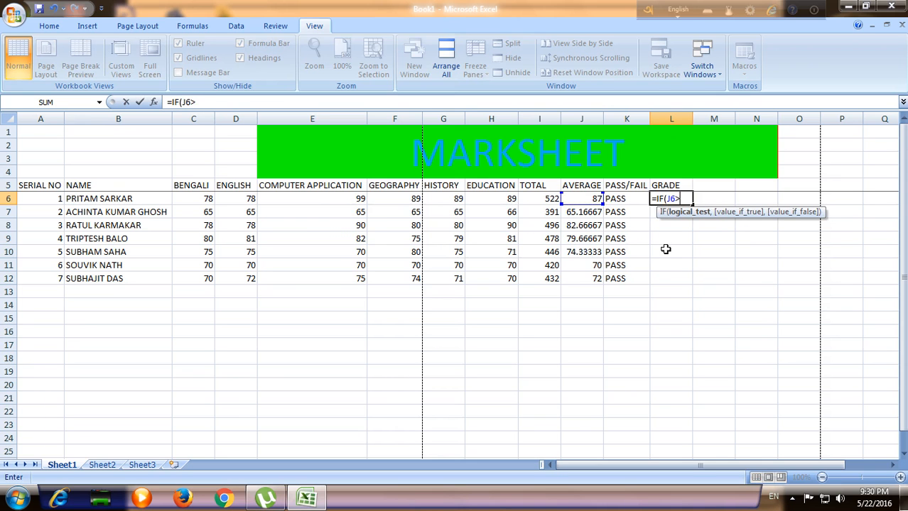
text(,)
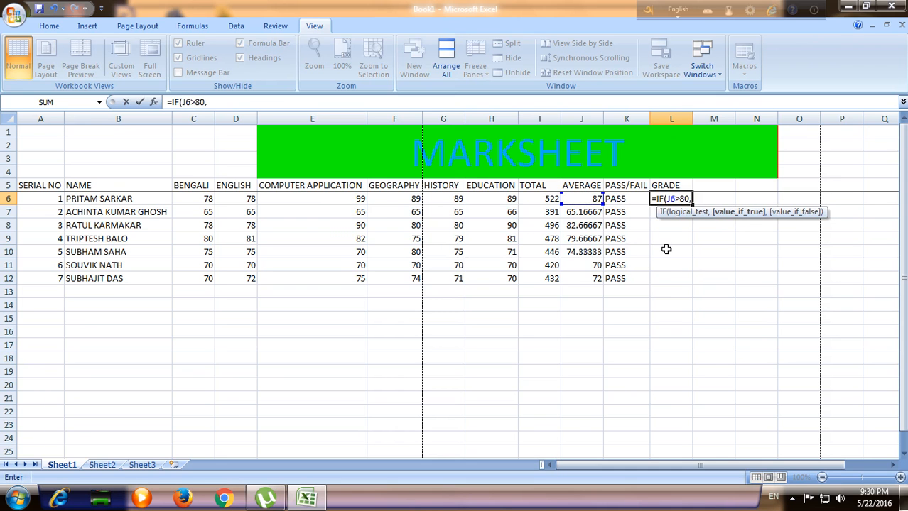
text("A",)
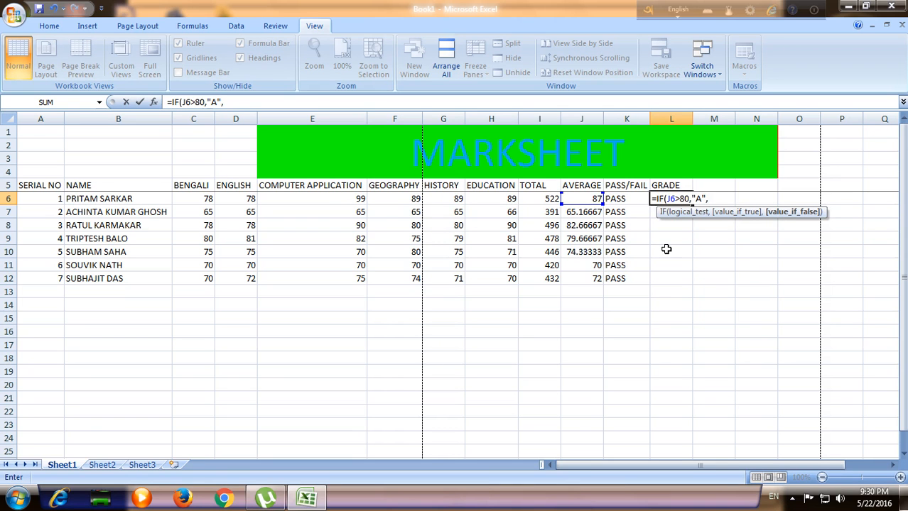
- Nest a second condition, IF(J6>50,"B", in the L6 grade formula for averages above 50
text(IF)
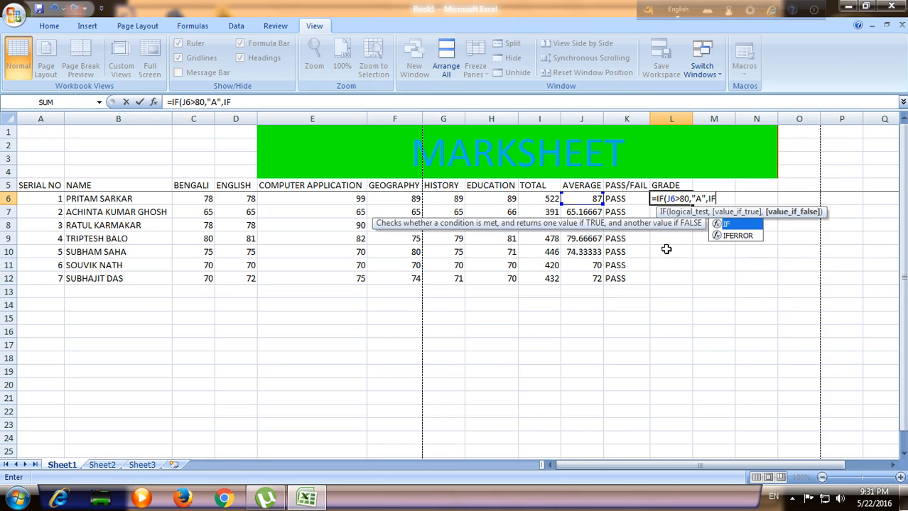
text(()
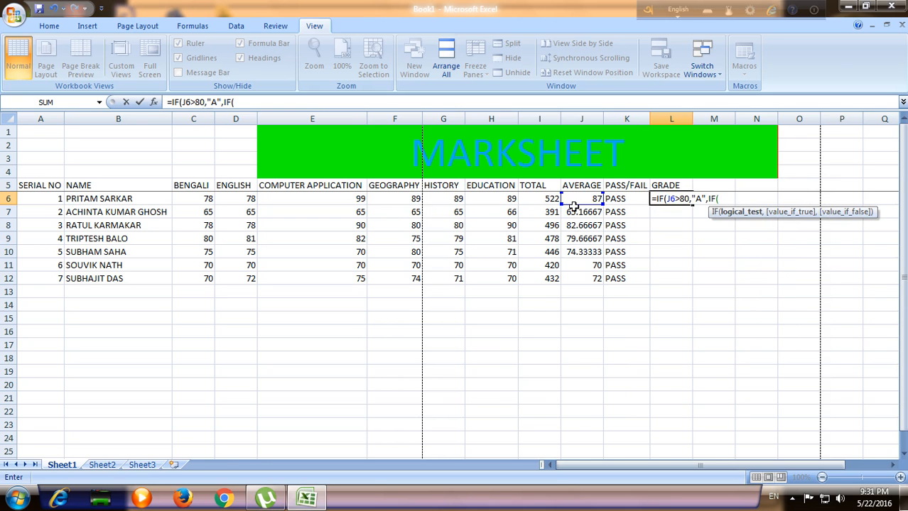
click(579, 199)
text(>60)
key(BackSpace)
key(BackSpace)
text(50)
text(,")
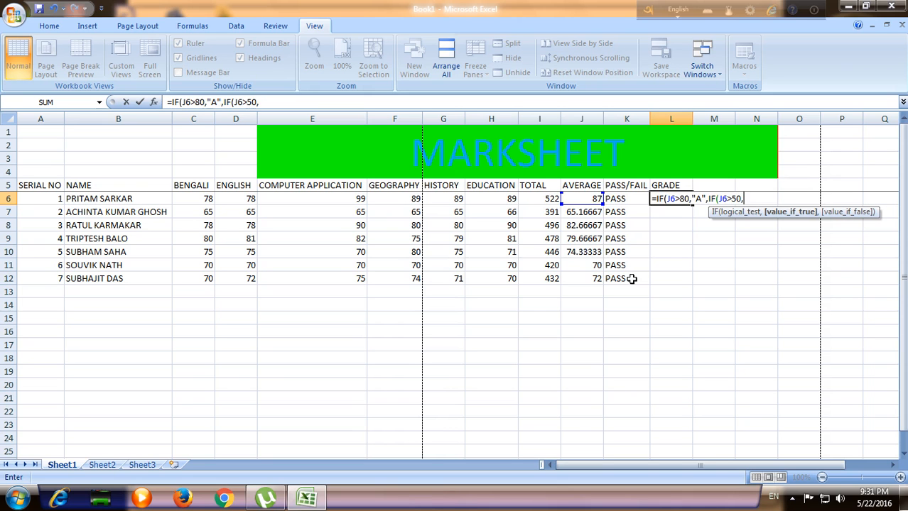
text(B",)
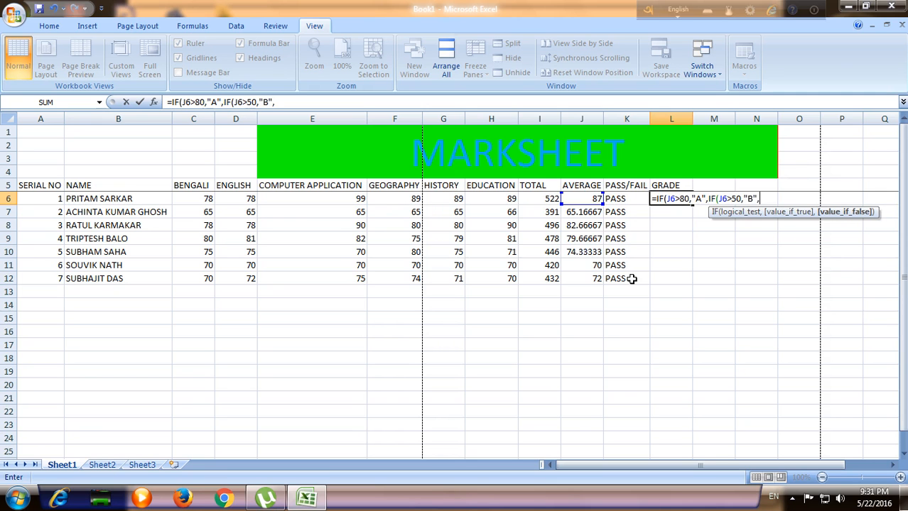
- Complete the L6 grade formula with the nested condition IF(J6>20,"C","D"))) and commit it
text(IF()
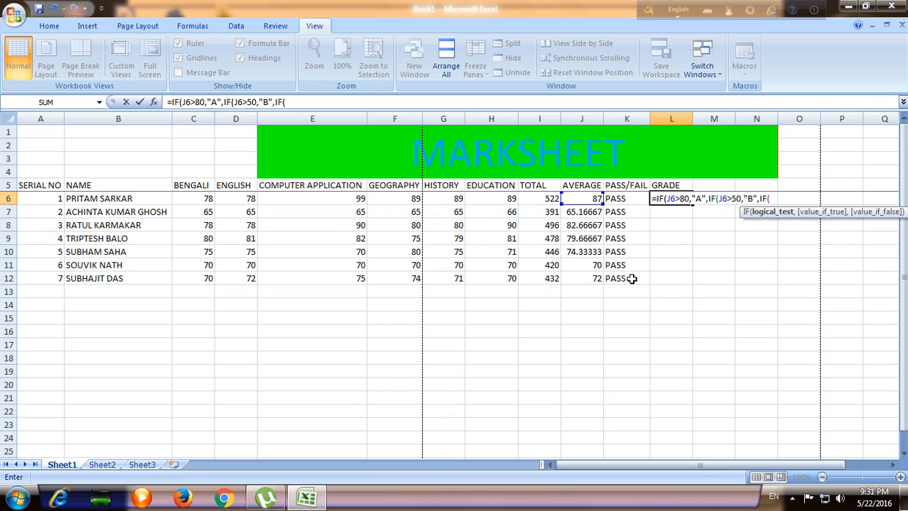
click(569, 199)
text(>20,")
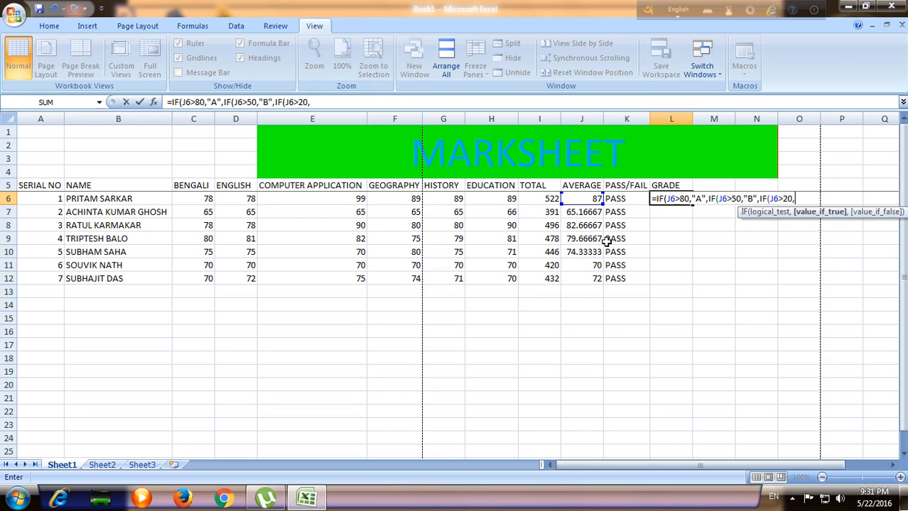
text(C","D)
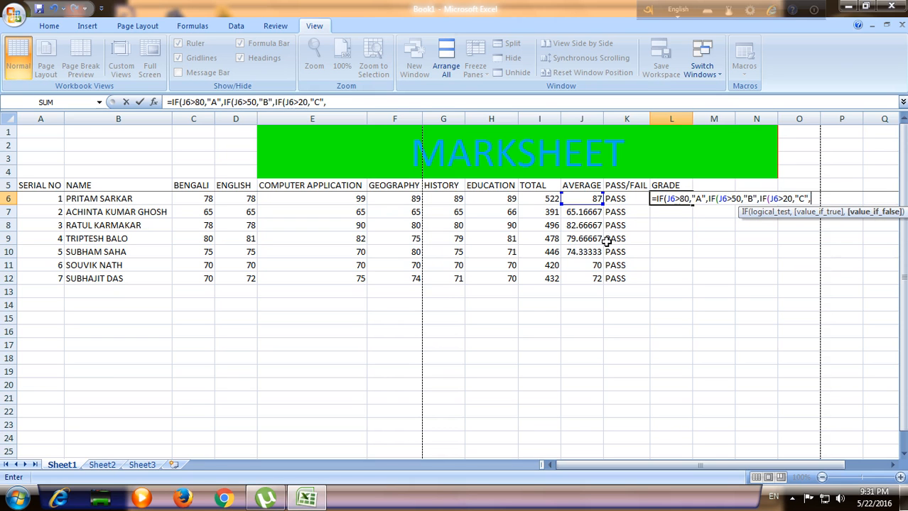
text("))))
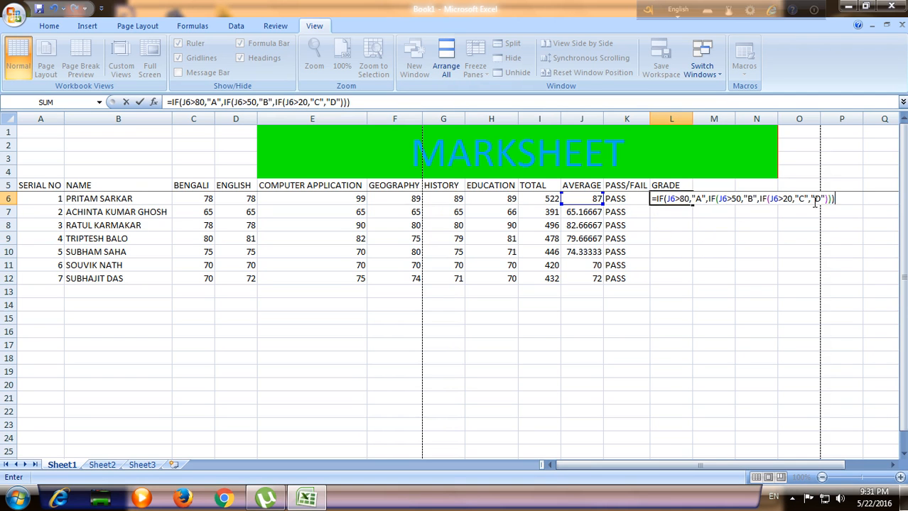
key(Return)
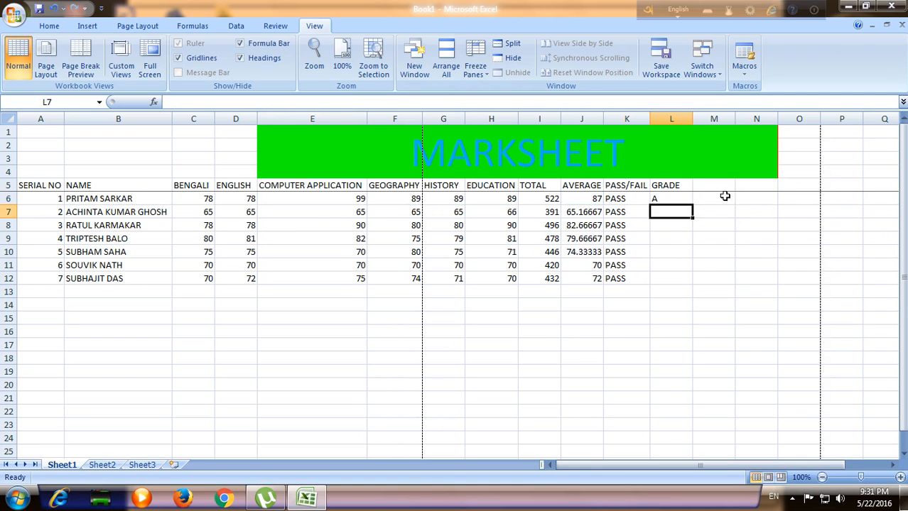
- Fill the grade formula from L6 down to L12
click(688, 198)
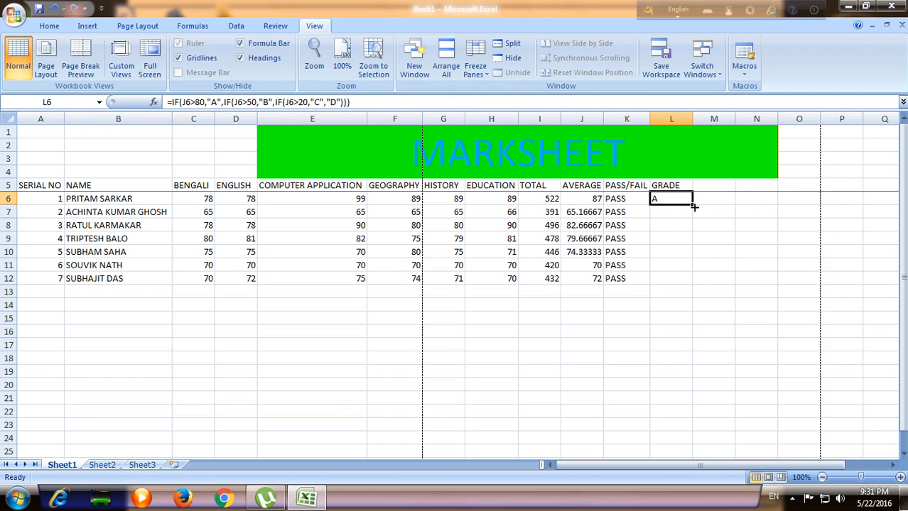
drag(691, 203, 693, 284)
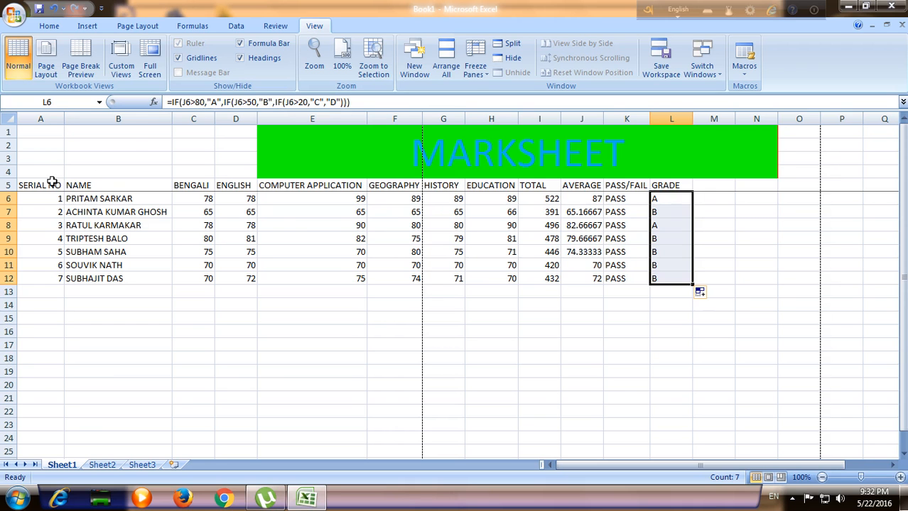
- Format the header row A5:L5 with a green font and a purple fill
drag(52, 185, 639, 187)
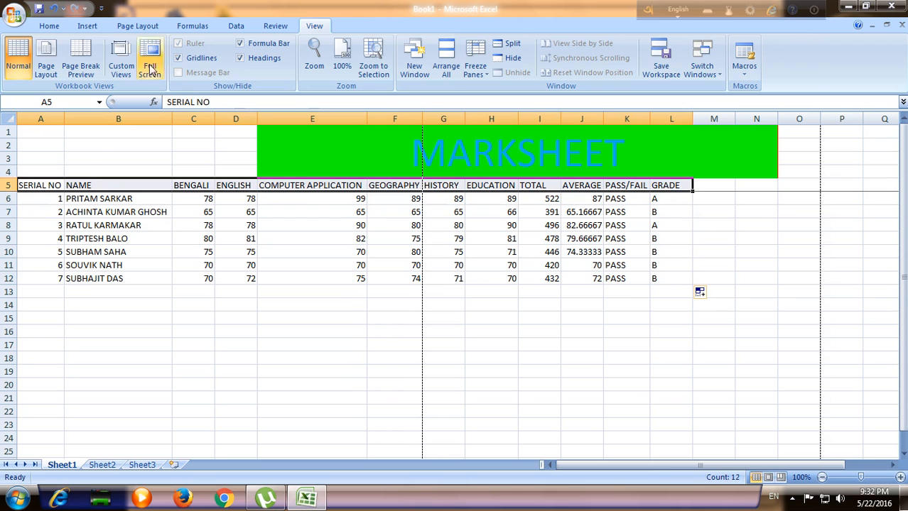
click(49, 25)
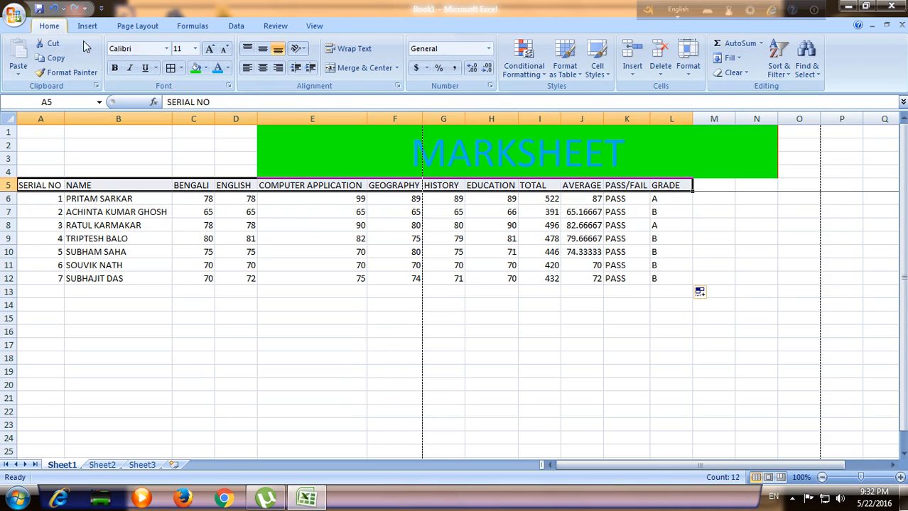
click(229, 68)
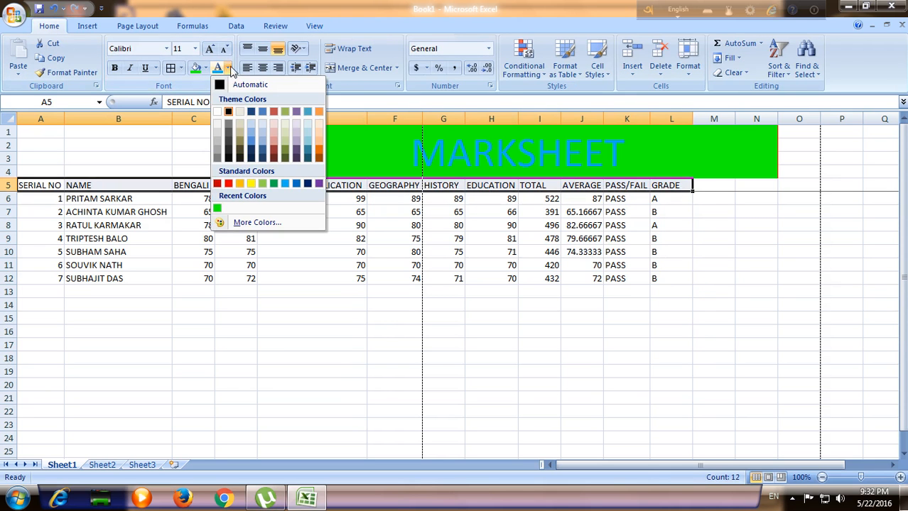
click(274, 184)
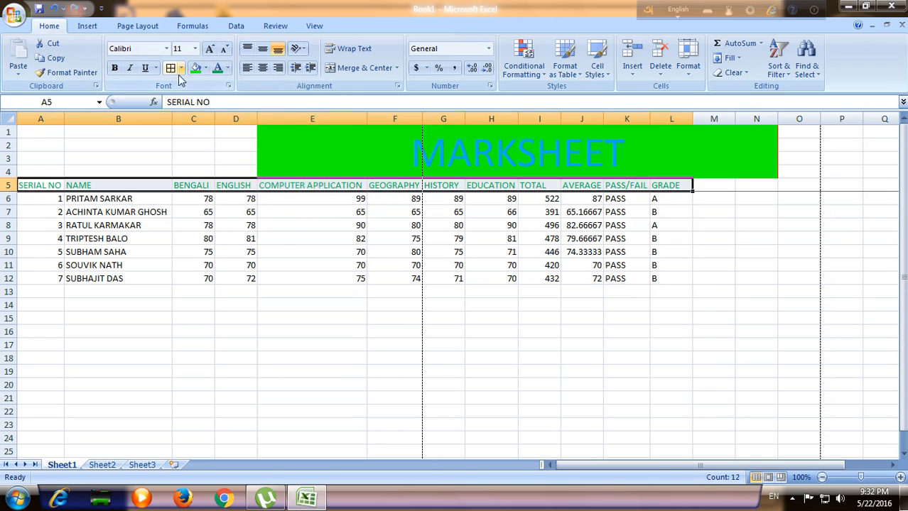
click(229, 69)
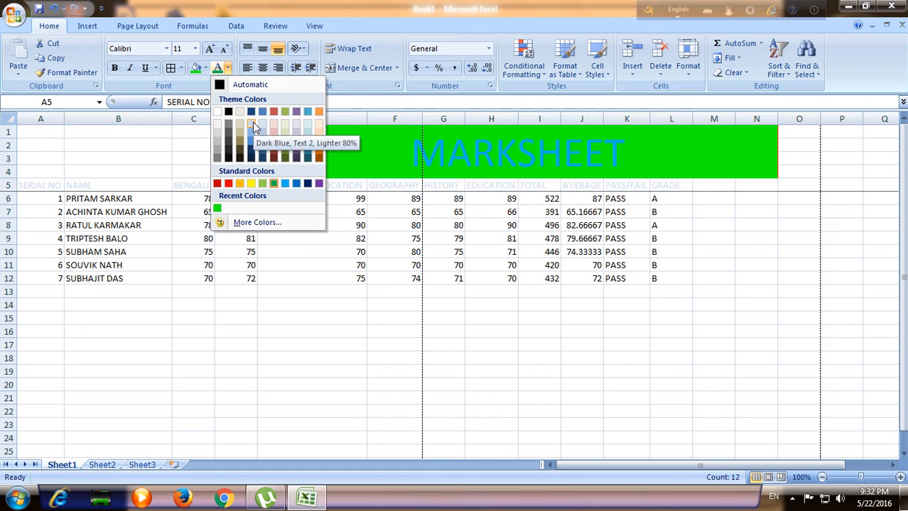
click(205, 67)
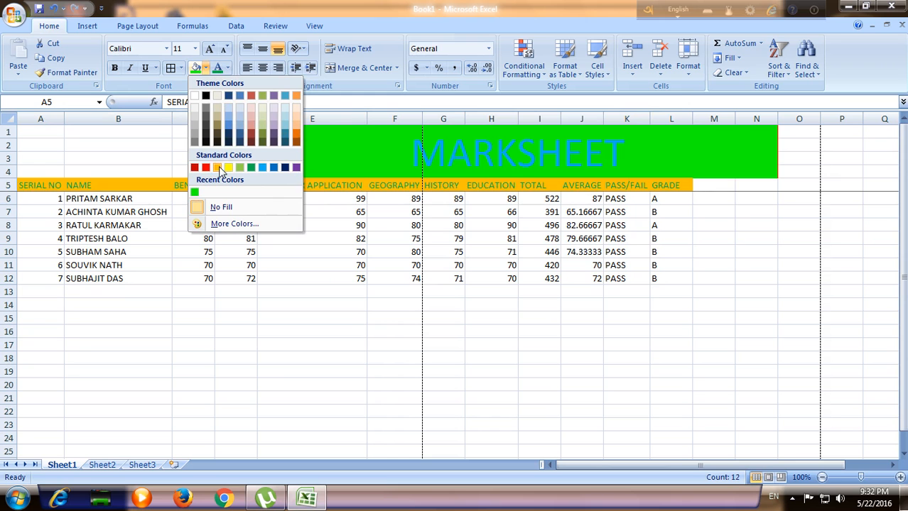
click(299, 169)
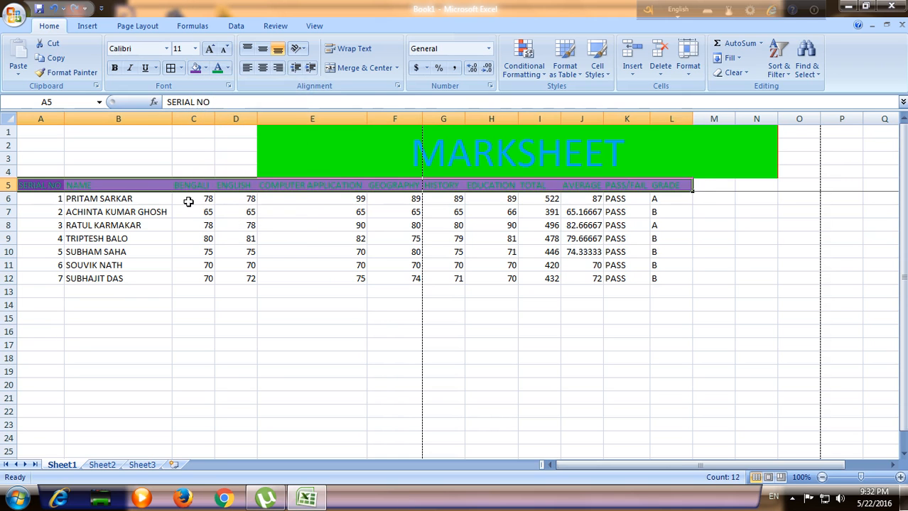
- Give the serial numbers in A6:A12 an orange fill and a green font
click(33, 199)
drag(35, 200, 25, 277)
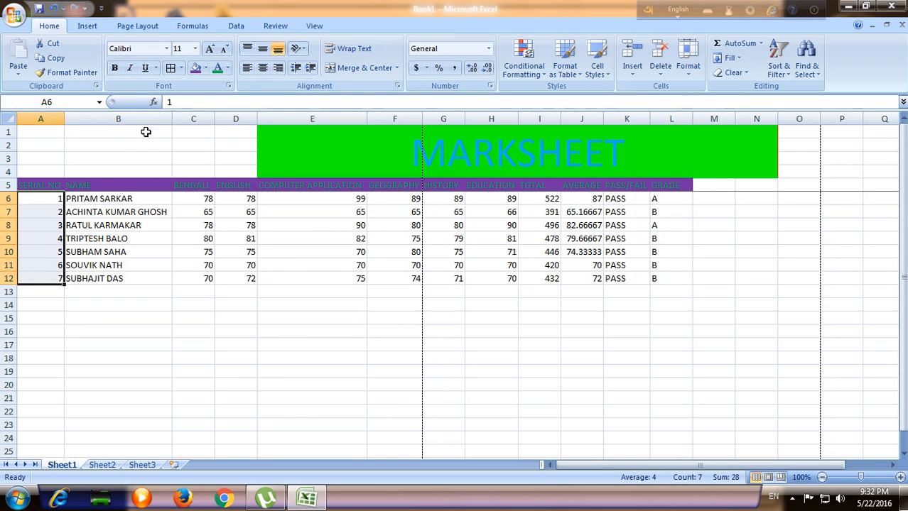
click(206, 69)
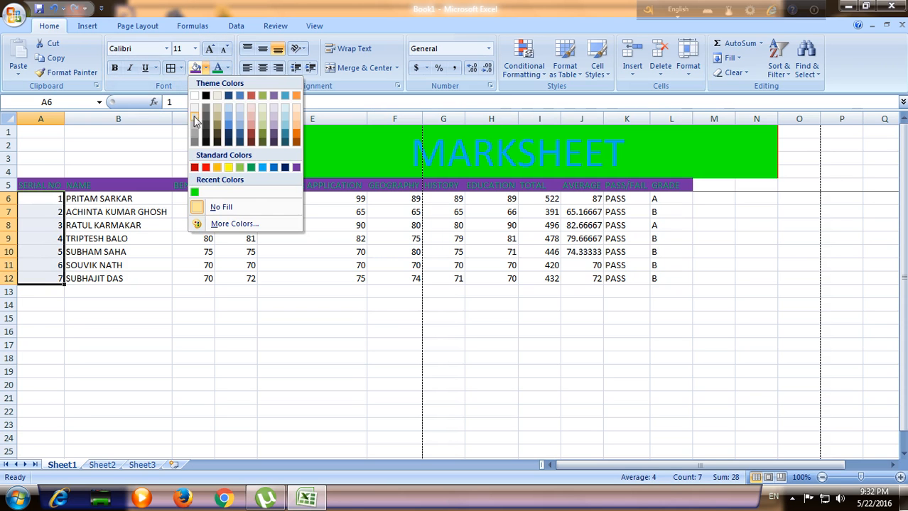
click(217, 169)
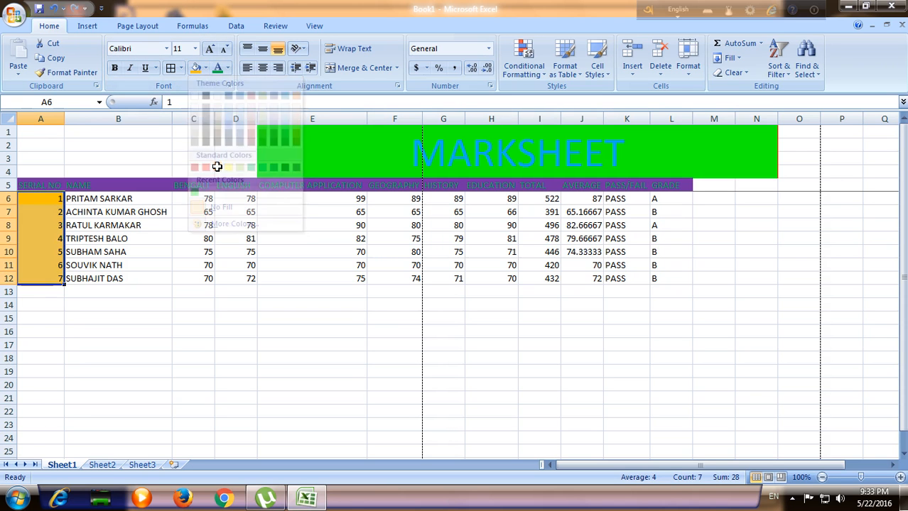
- Format the student names in B6:B12 with a light red fill and a light blue font
drag(112, 279, 113, 201)
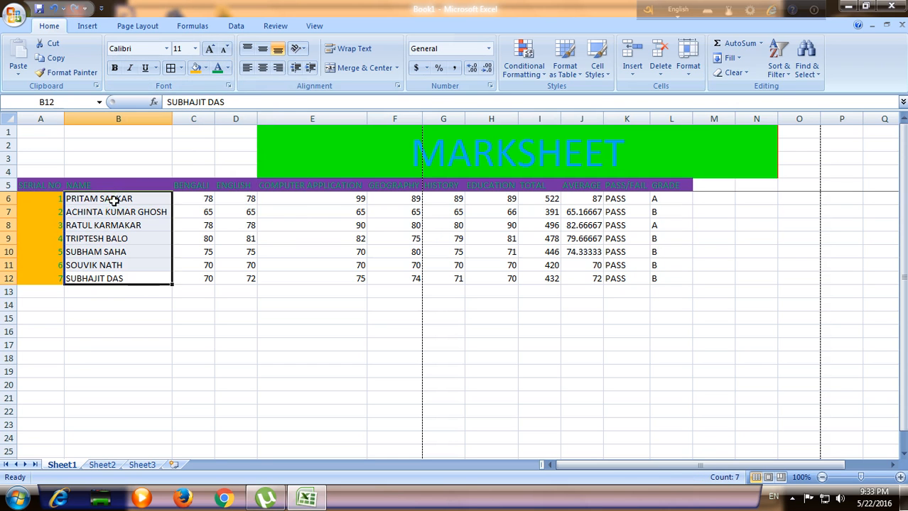
click(206, 68)
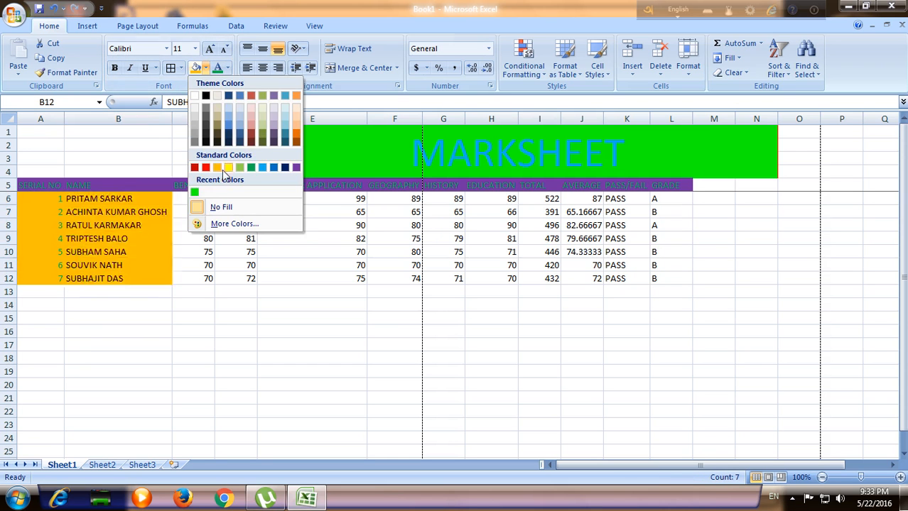
click(249, 132)
click(228, 68)
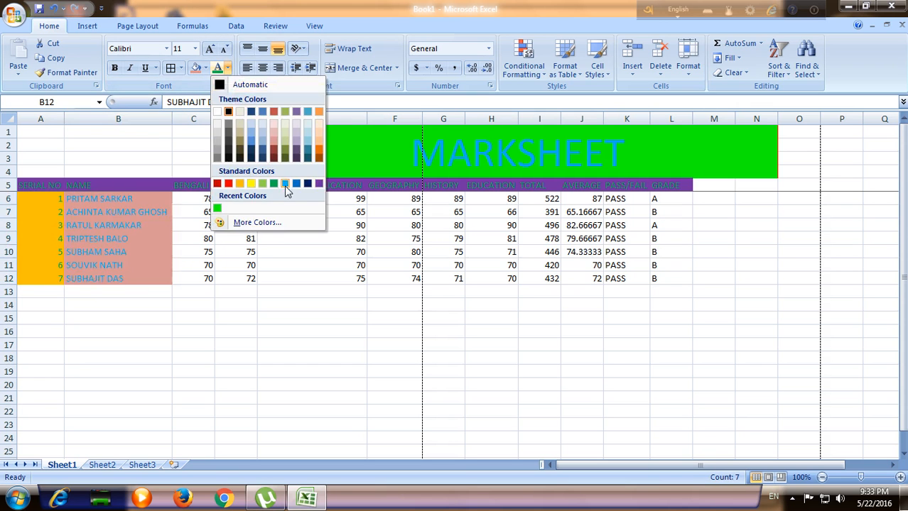
click(285, 184)
- Format the Bengali marks in C6:C12 with a yellow fill and a custom light green font
drag(182, 279, 183, 199)
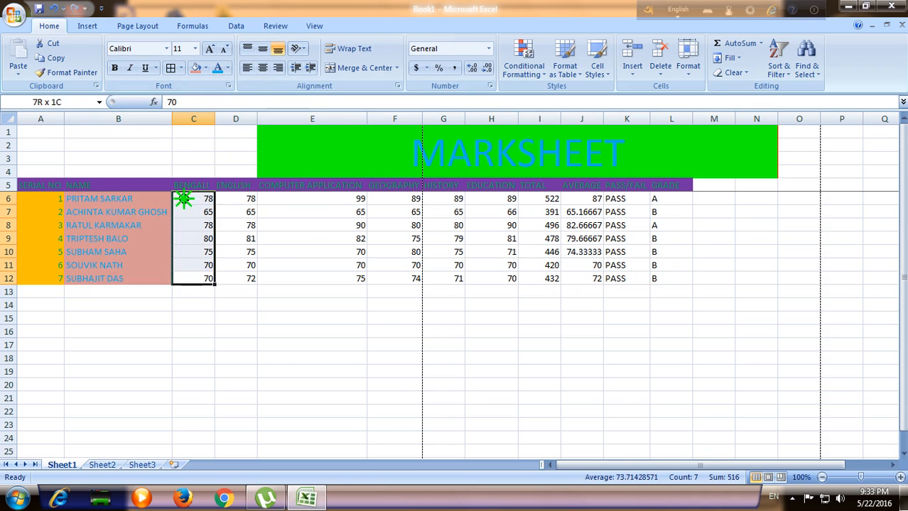
click(205, 68)
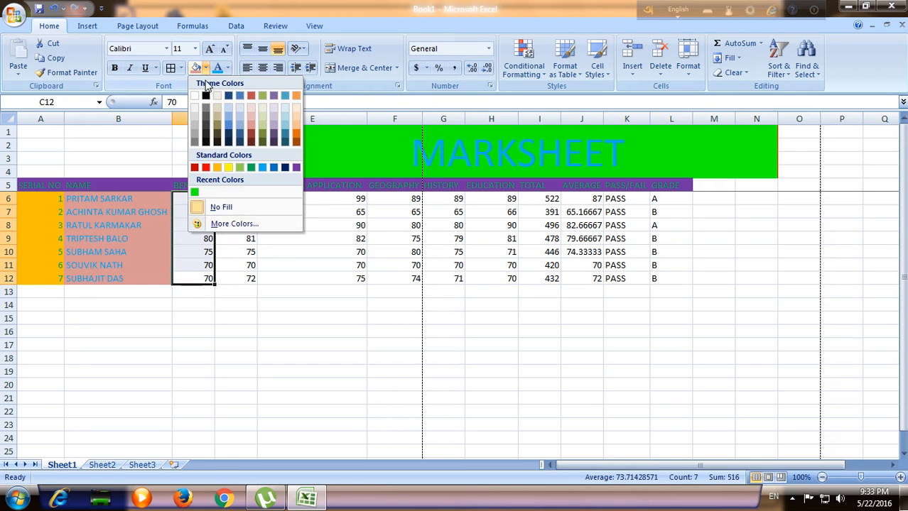
click(228, 168)
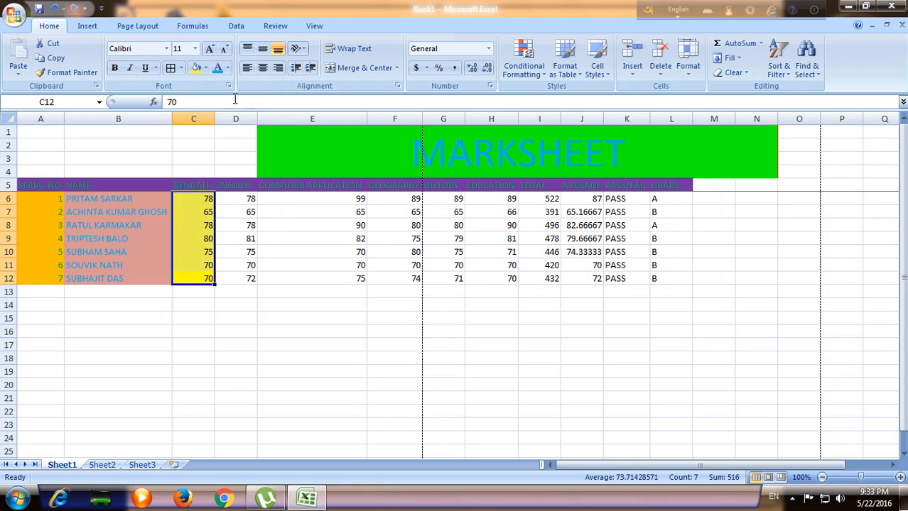
click(225, 69)
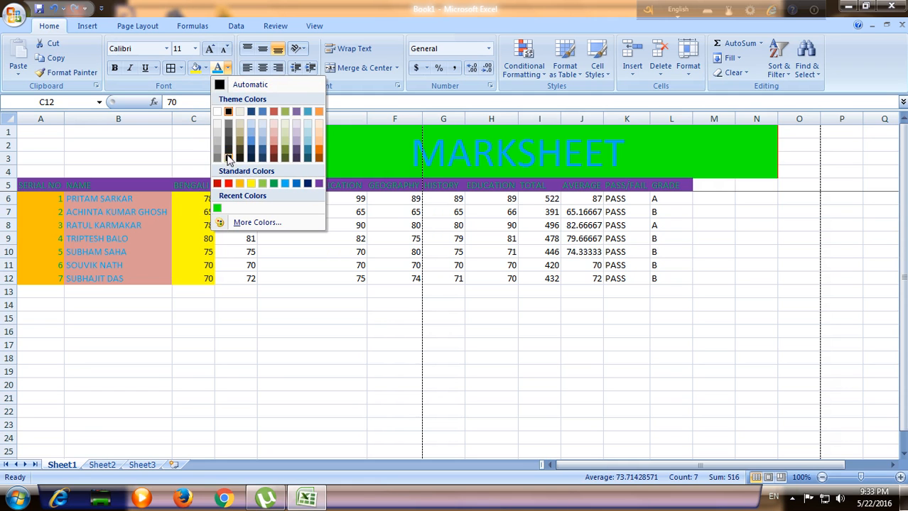
click(236, 222)
click(328, 250)
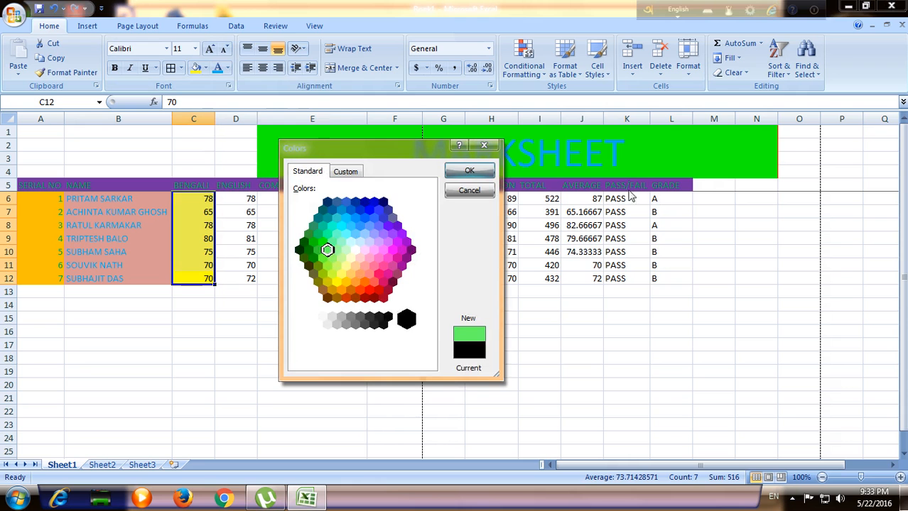
click(485, 173)
- Format the English marks in D6:D12 with a dark olive green fill and a blue font
drag(258, 279, 240, 195)
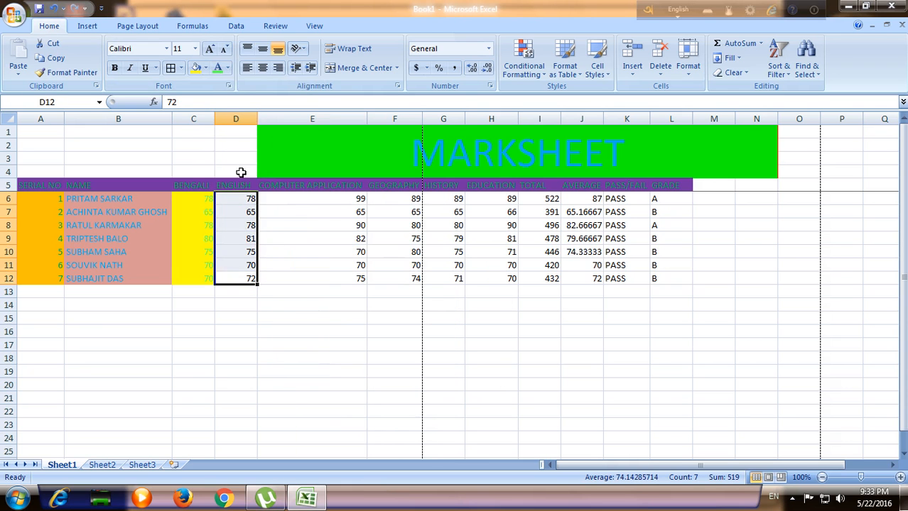
click(205, 69)
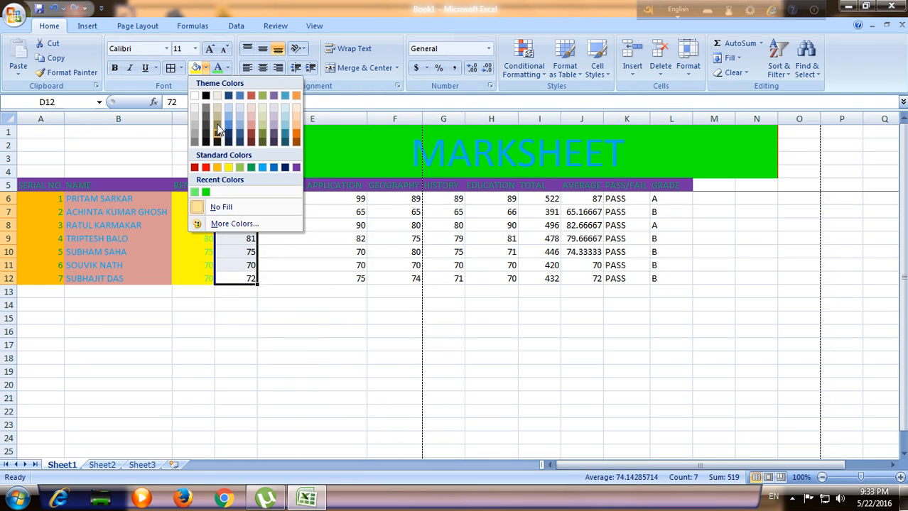
click(264, 139)
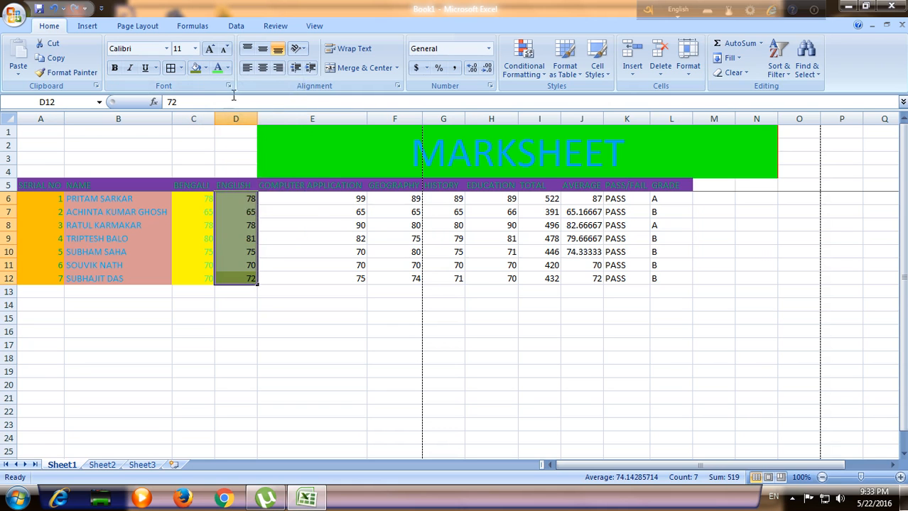
click(227, 68)
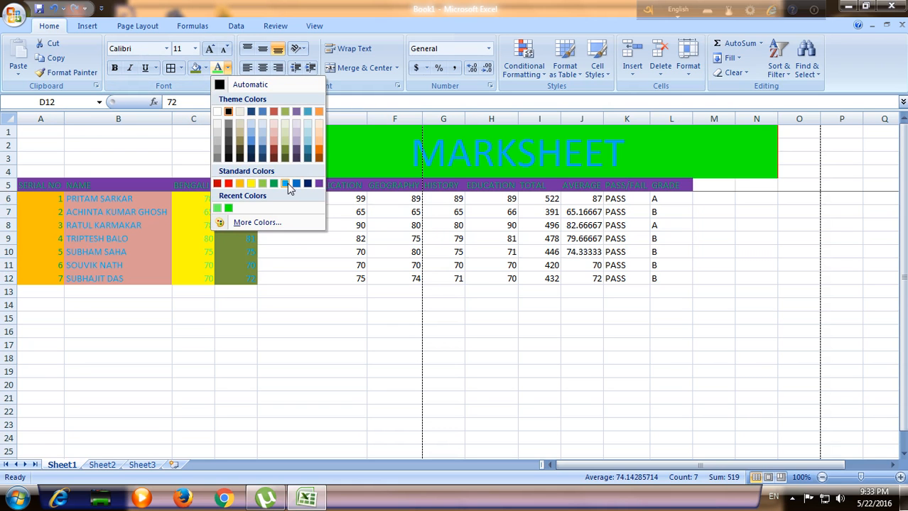
click(310, 152)
- Format the Computer Application marks in E6:E12 with an olive green fill and a red font
click(290, 278)
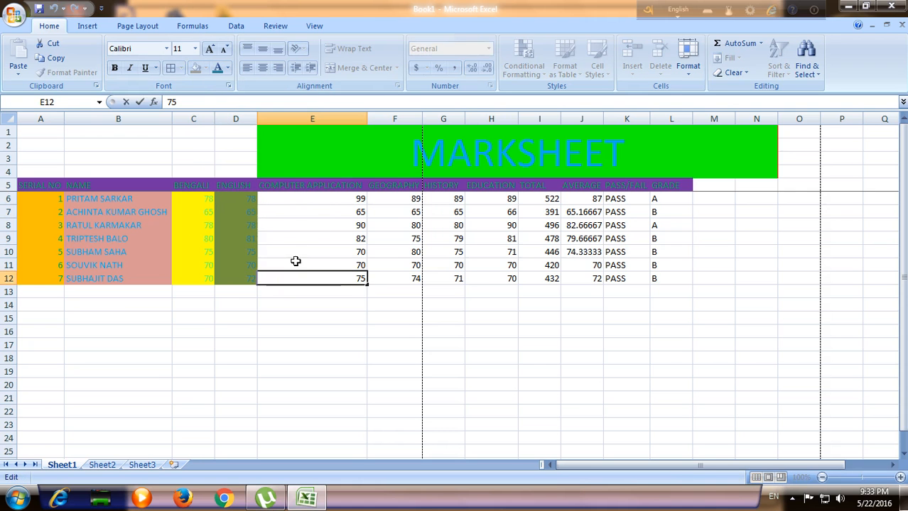
drag(296, 198, 296, 280)
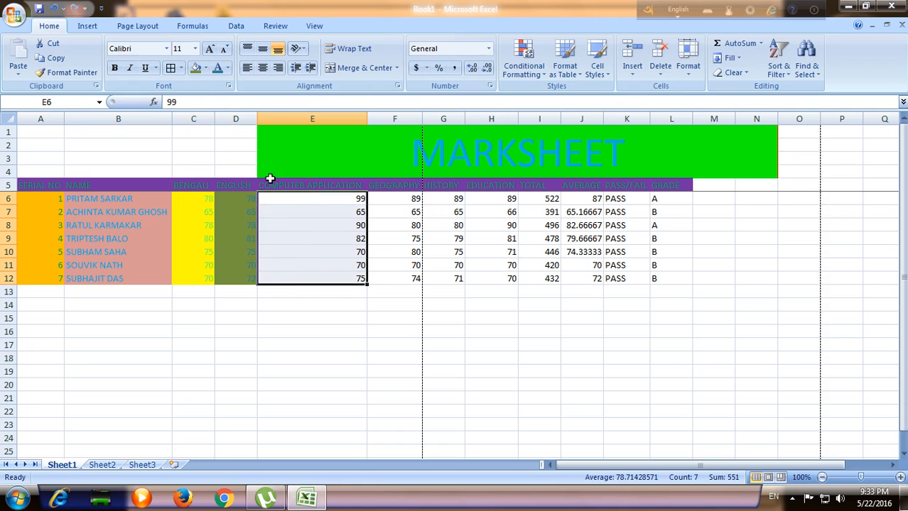
click(206, 71)
click(265, 95)
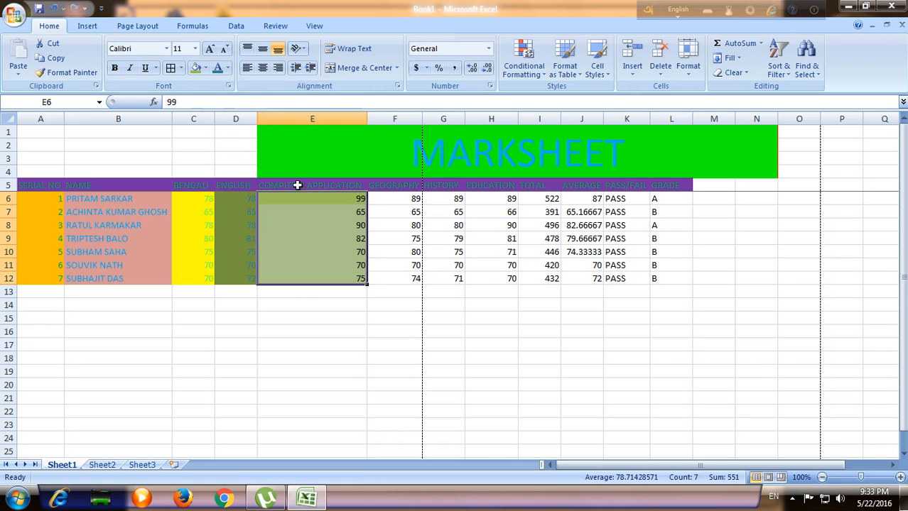
click(227, 68)
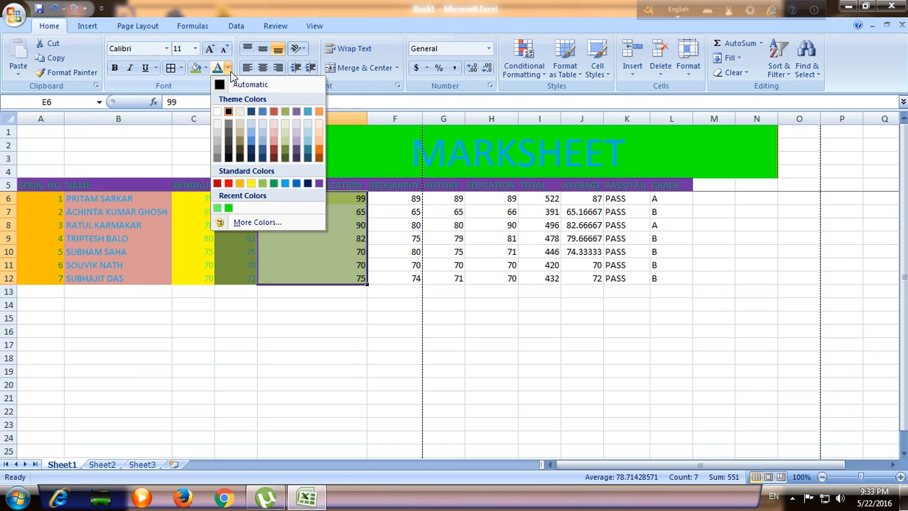
click(273, 113)
- Format the Geography marks in F6:F12 with a dark aqua fill and an orange font
drag(377, 201, 371, 277)
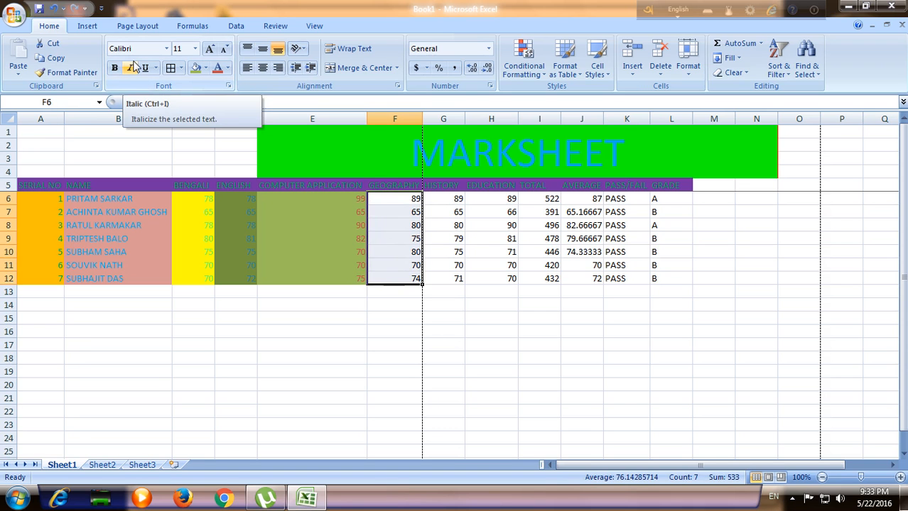
click(200, 71)
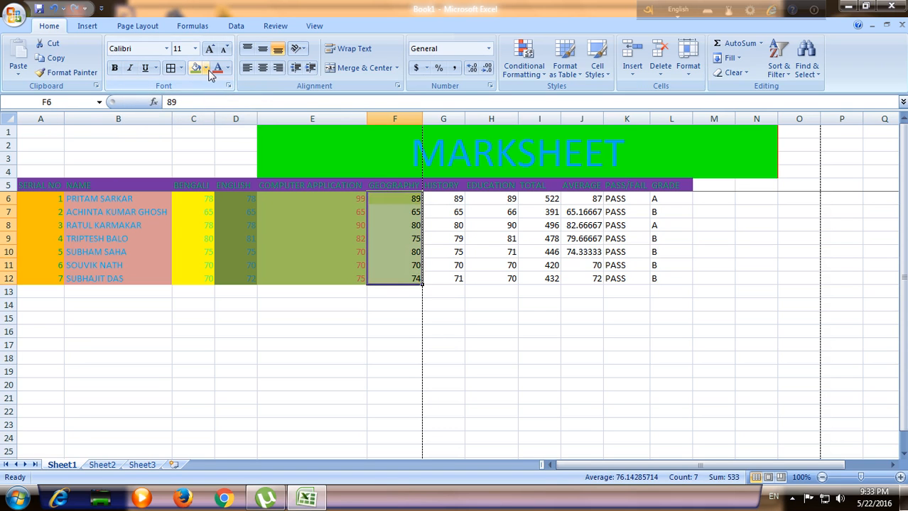
click(206, 69)
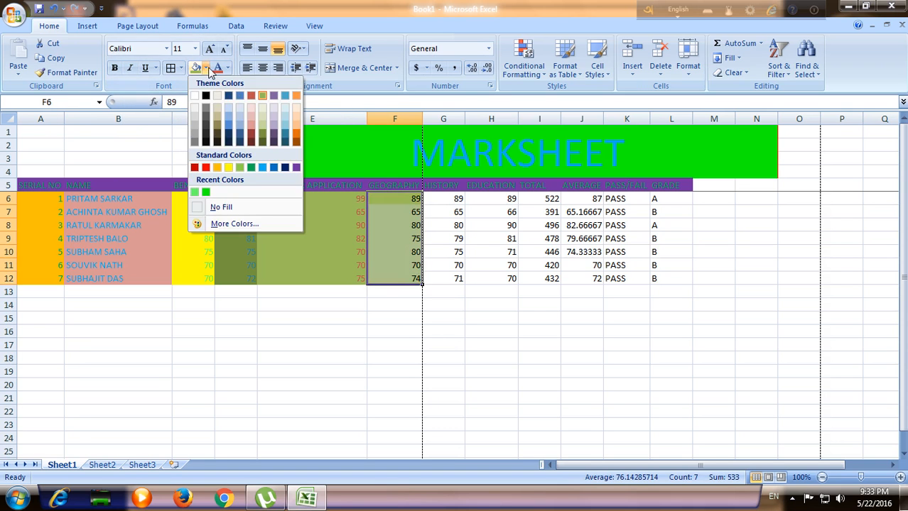
click(286, 132)
click(227, 68)
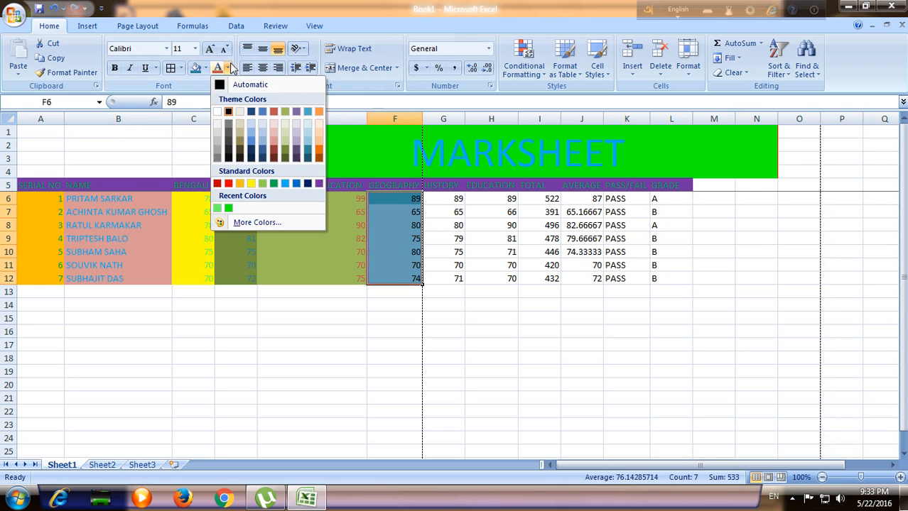
click(319, 151)
- Set the font color of G6:K12, from History through Pass/Fail, to green
drag(446, 280, 647, 199)
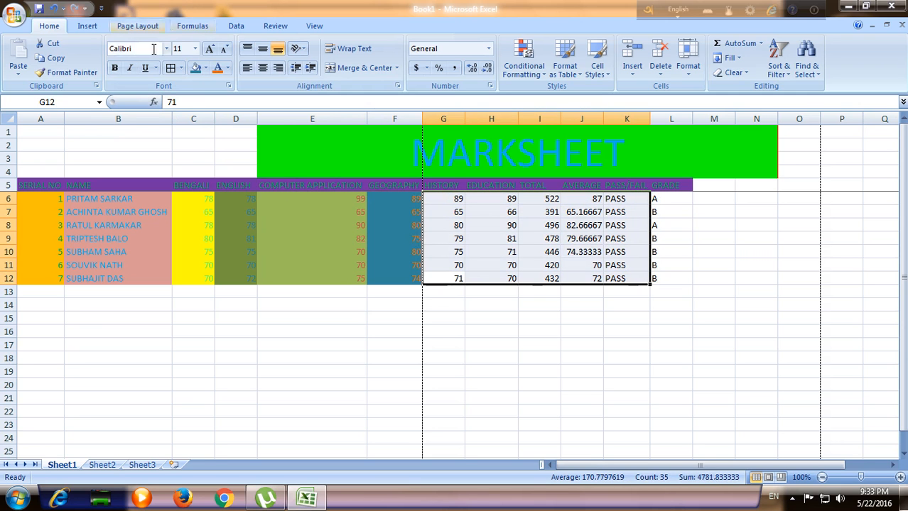
click(227, 68)
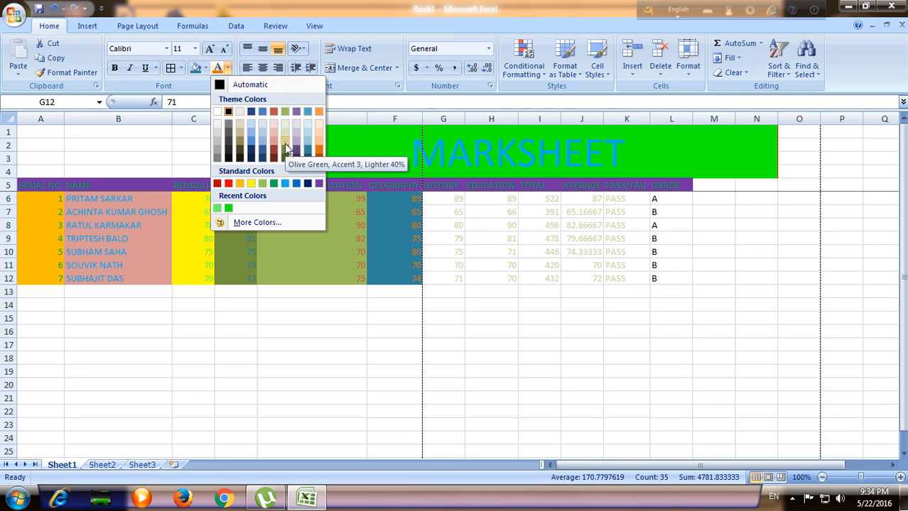
click(274, 184)
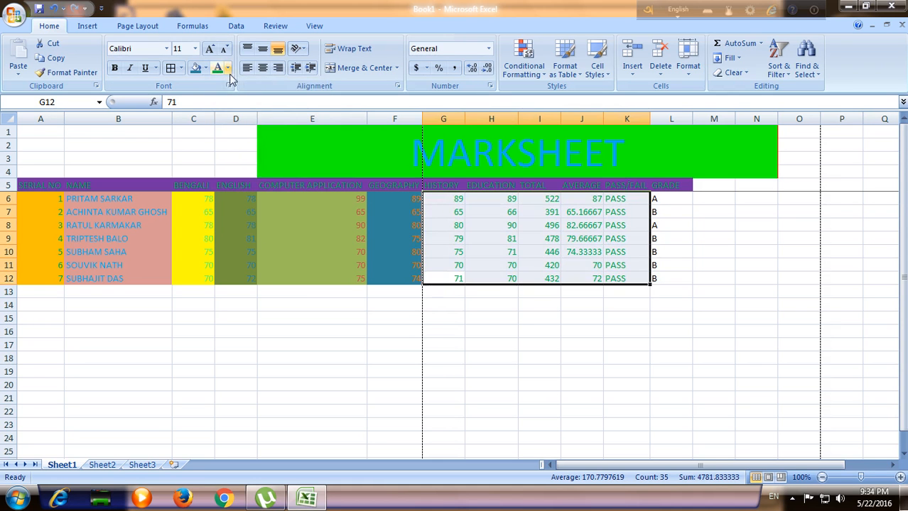
- Fill G6:K12, from History through Pass/Fail, with a pale blue color
click(205, 68)
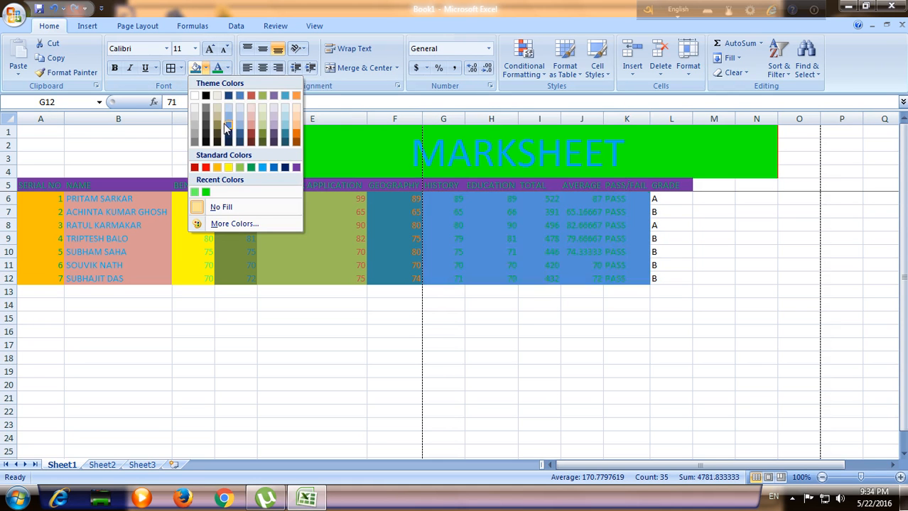
click(228, 113)
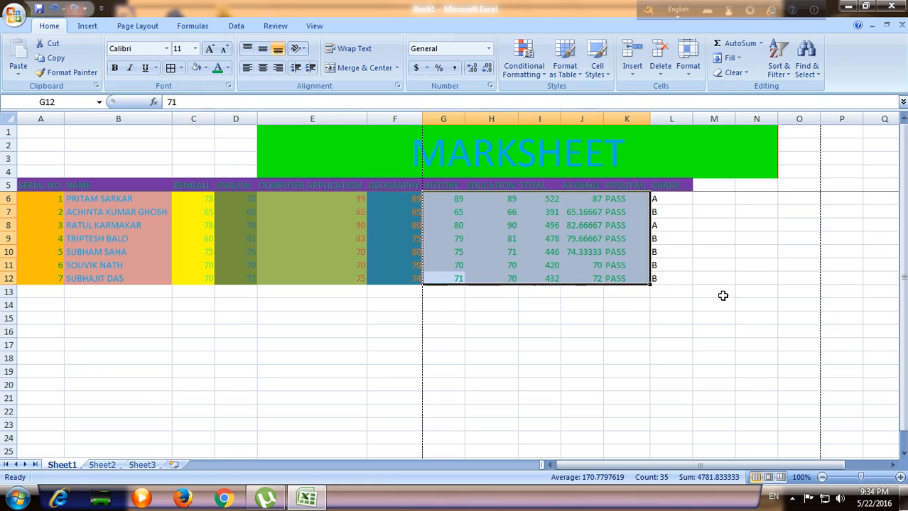
- Format the grades in L6:L12 with a light blue font and a dark aqua fill
drag(679, 283, 657, 199)
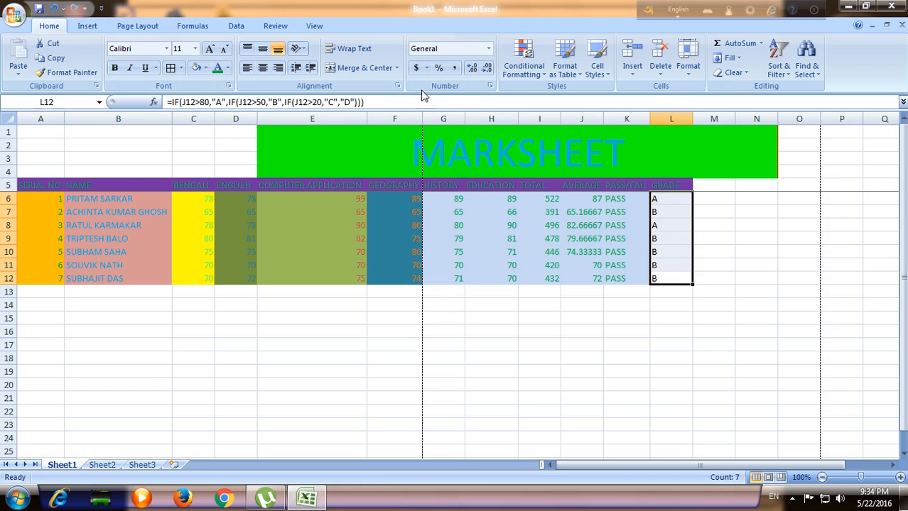
click(229, 66)
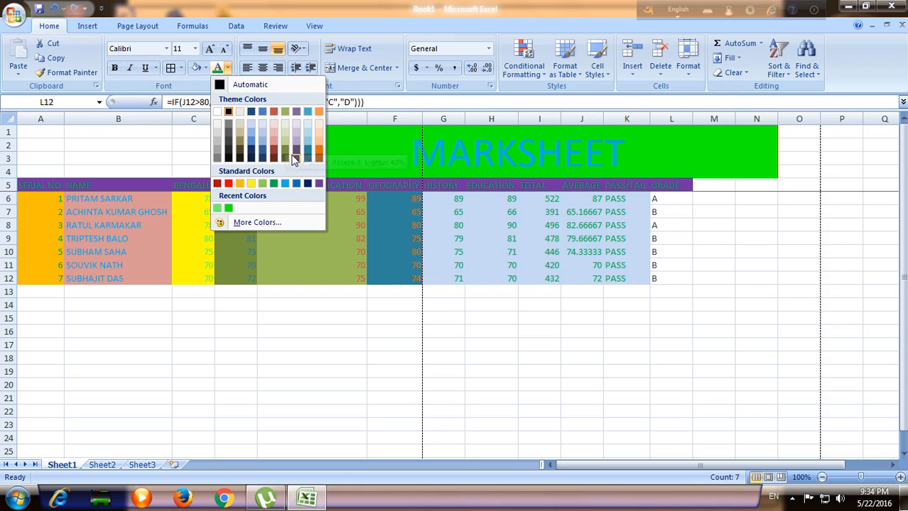
click(284, 184)
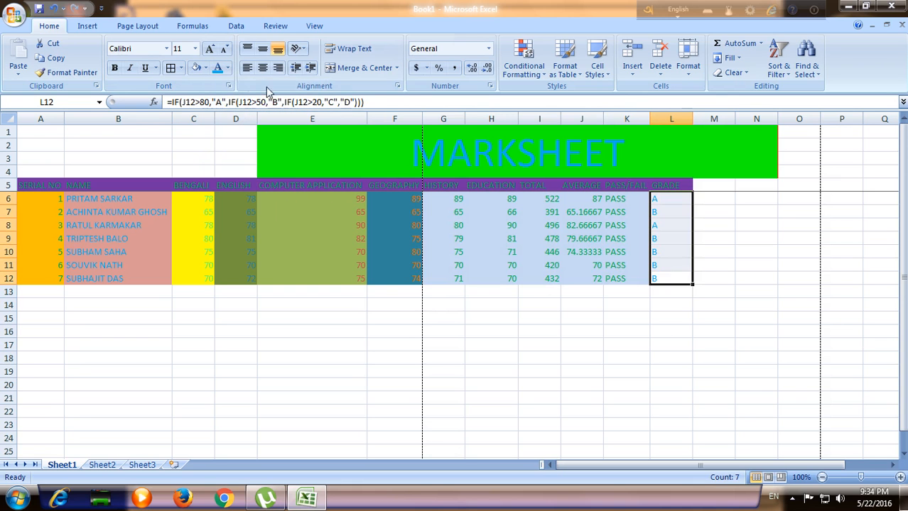
click(204, 68)
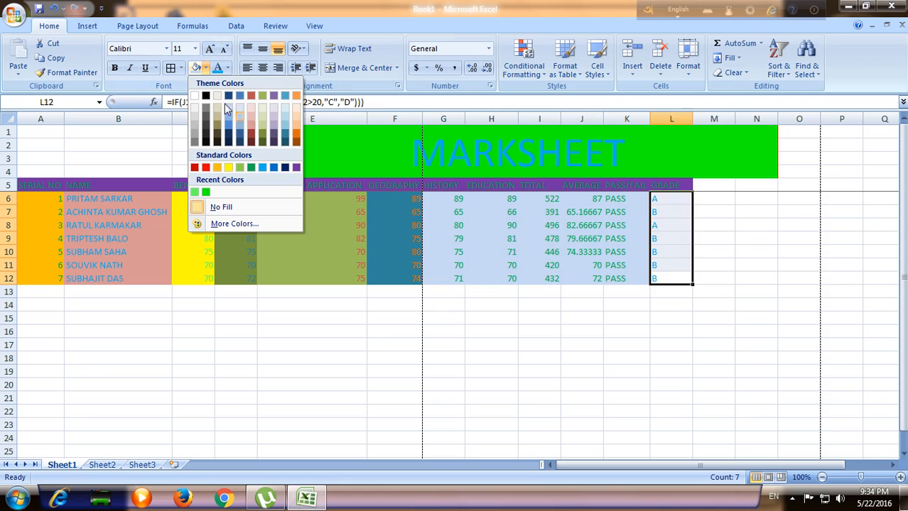
click(284, 142)
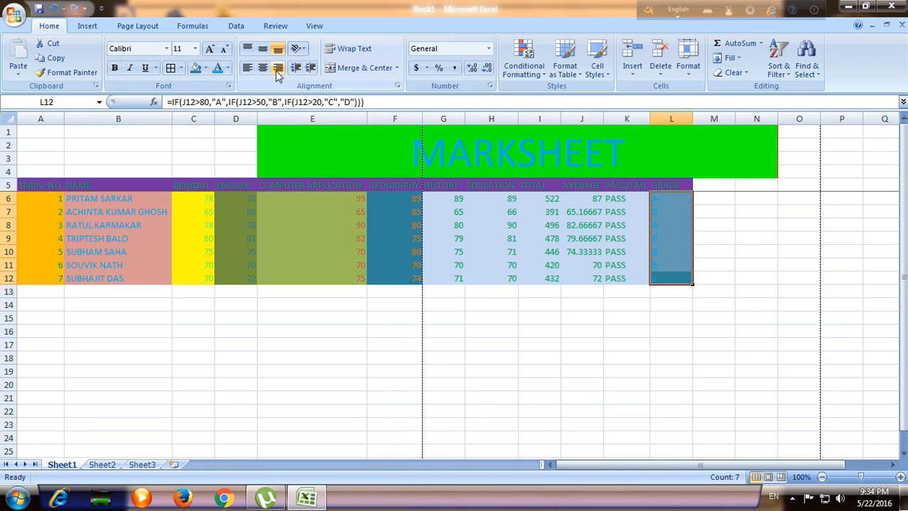
click(737, 310)
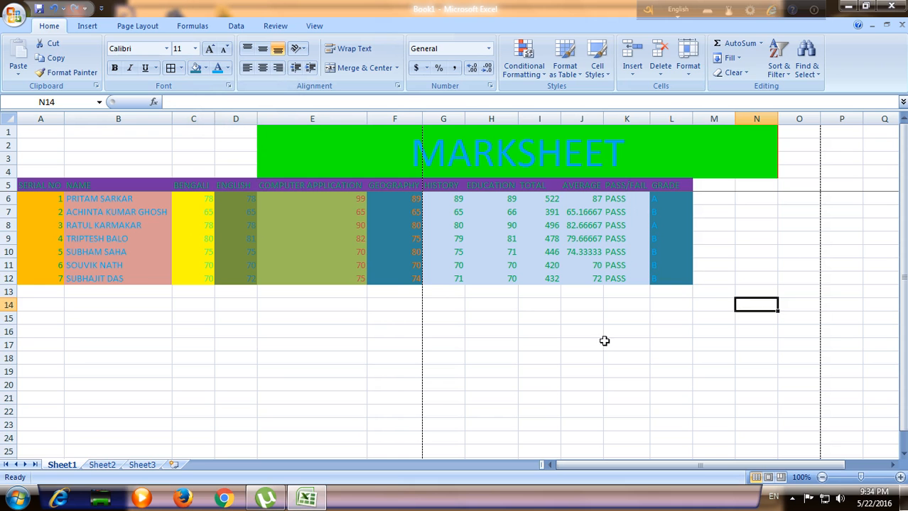
- Close Excel, saving the workbook as GGG in the Documents library, and decline to debug the webpage error
click(891, 6)
click(421, 282)
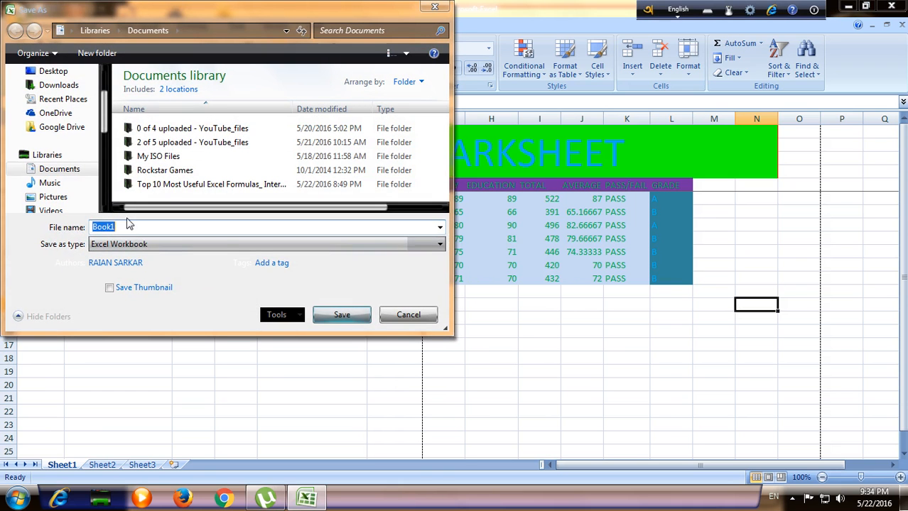
text(GGG)
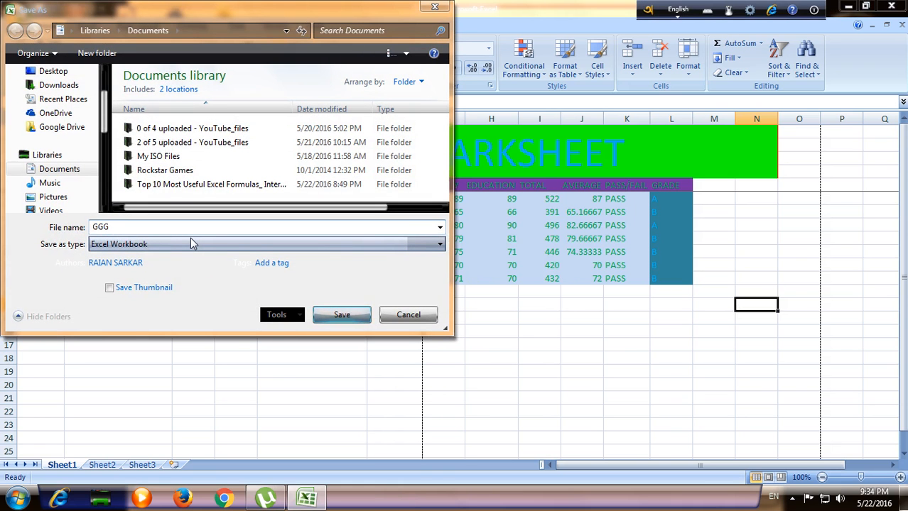
click(357, 314)
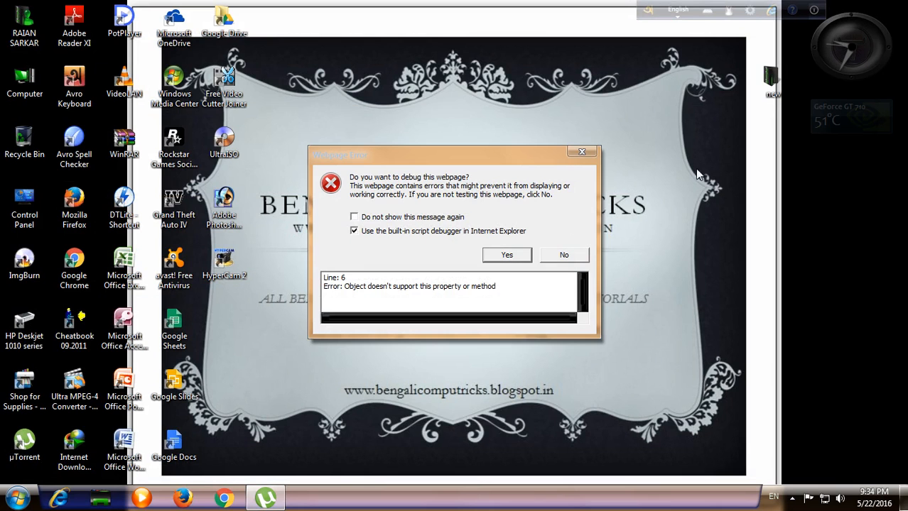
click(565, 256)
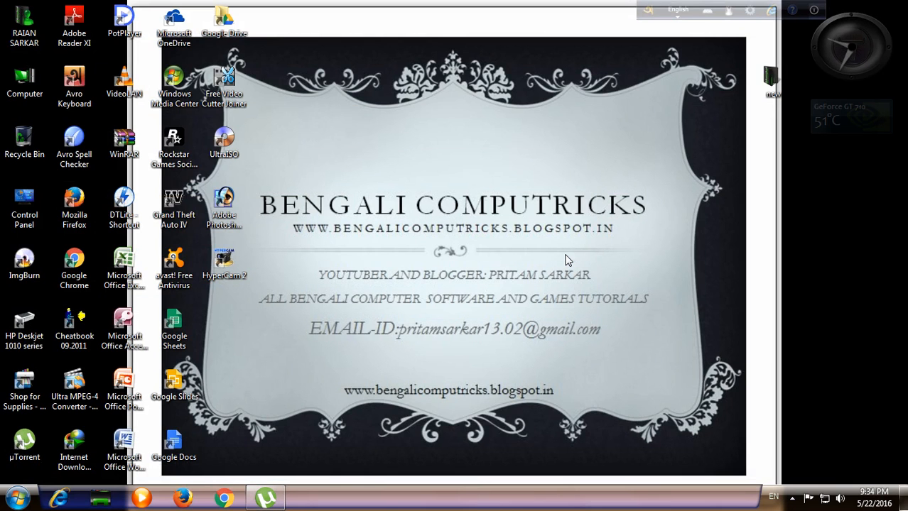